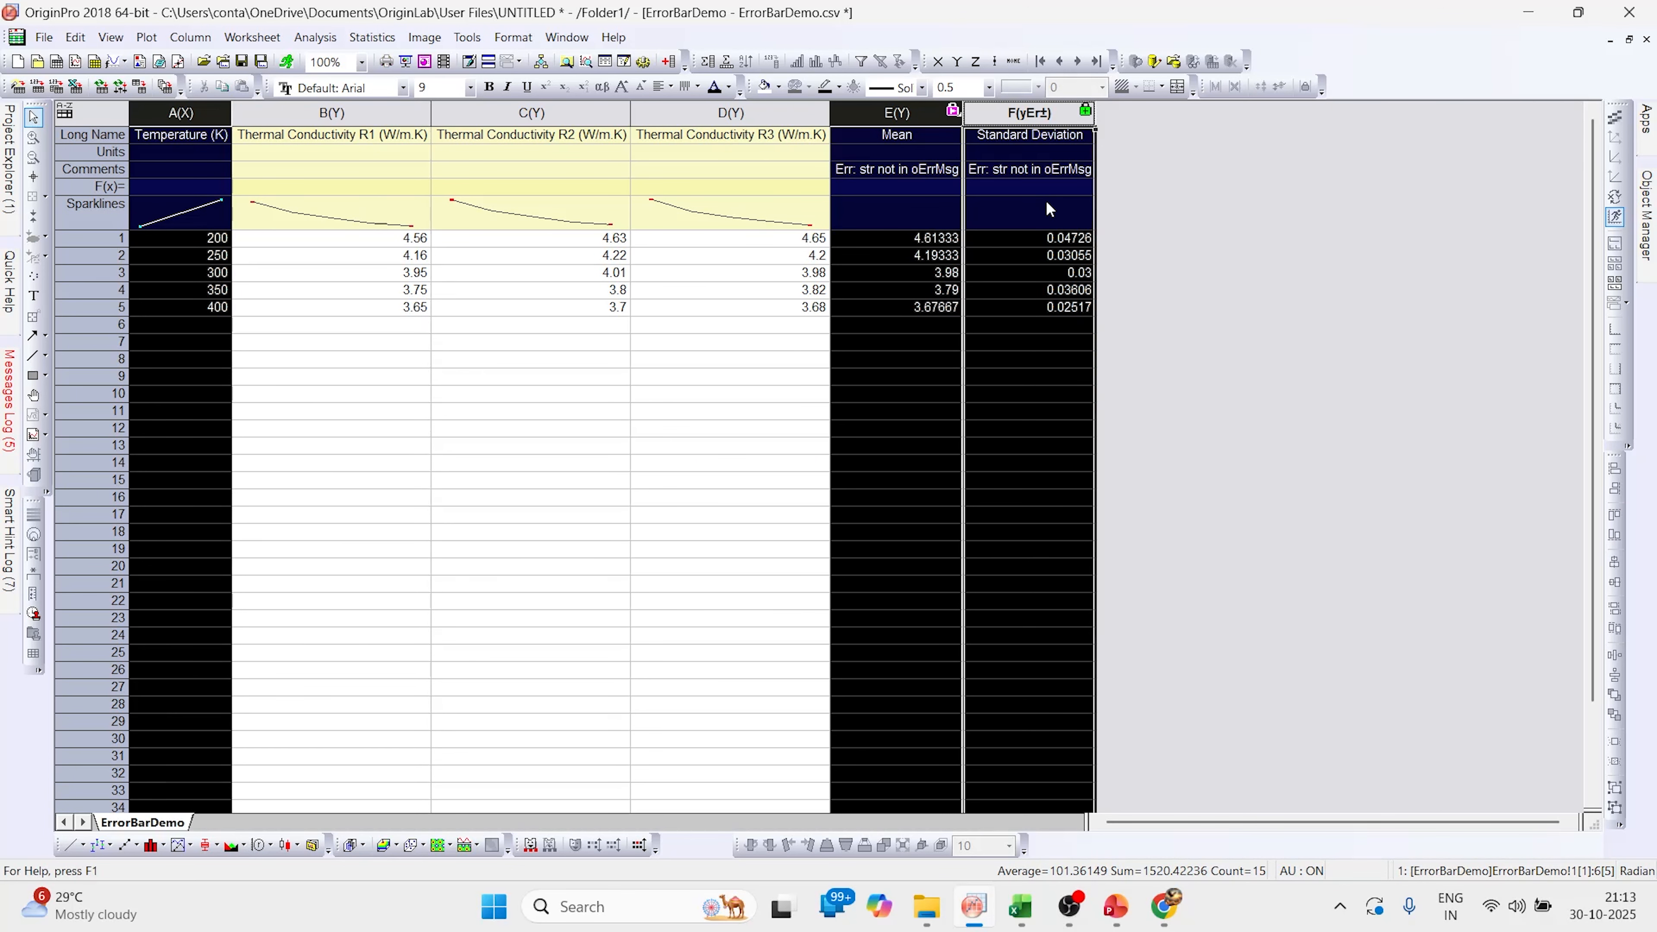
Plot the Mean column as a column graph with error bars and delete its legend
left_click(152, 844)
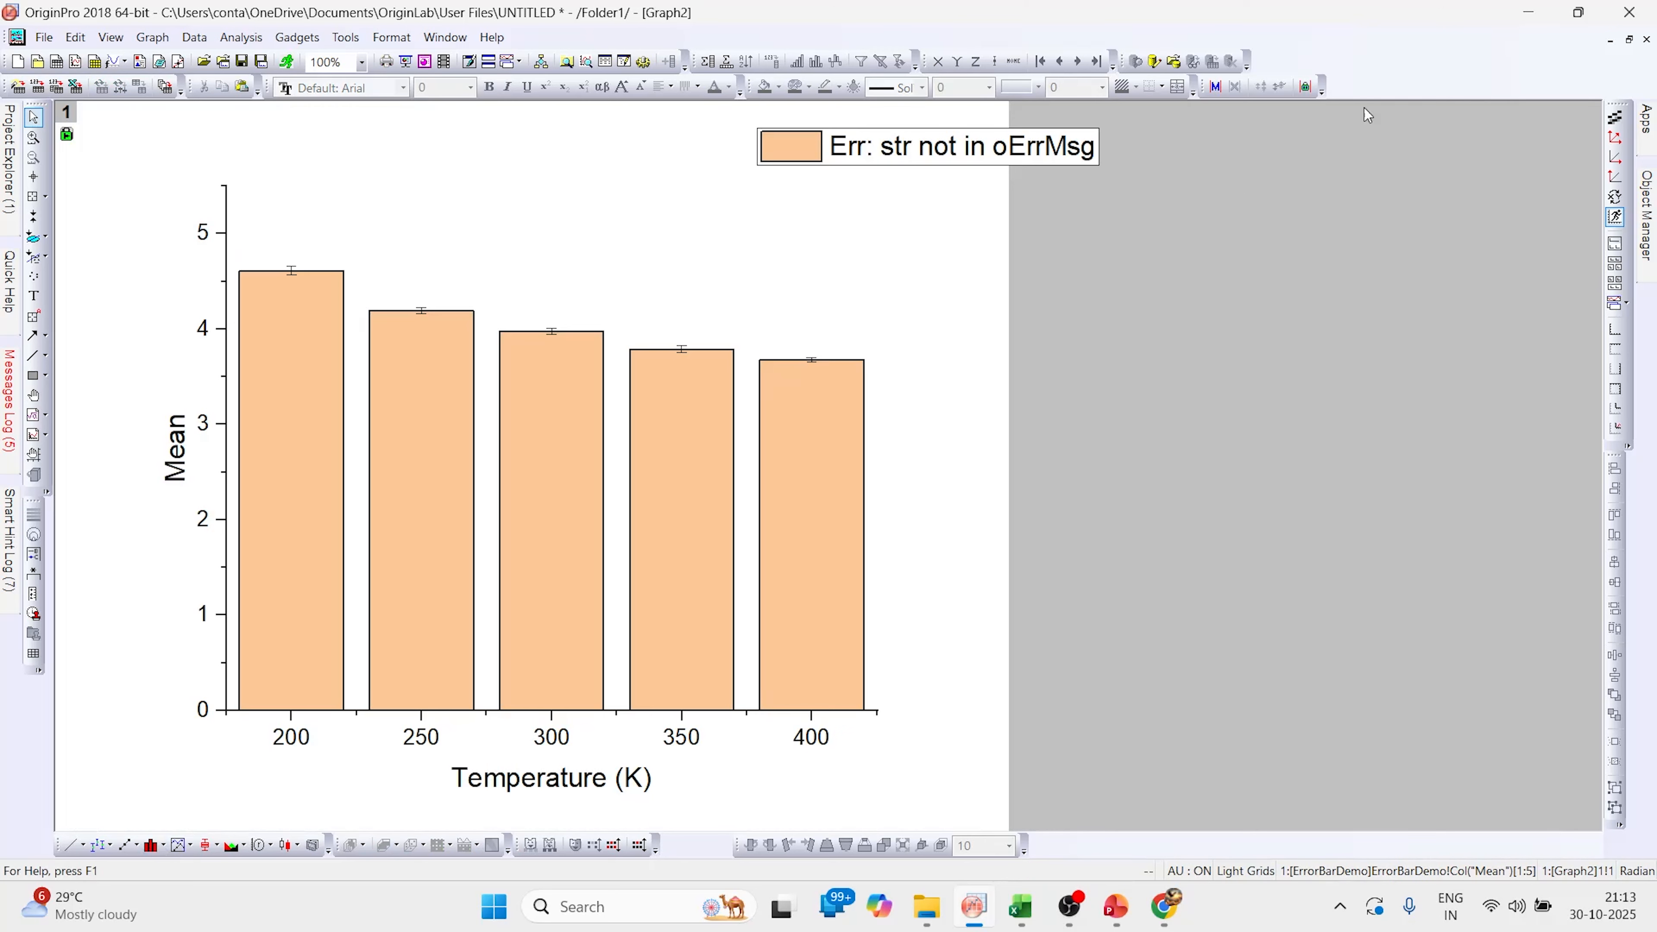
left_click(895, 145)
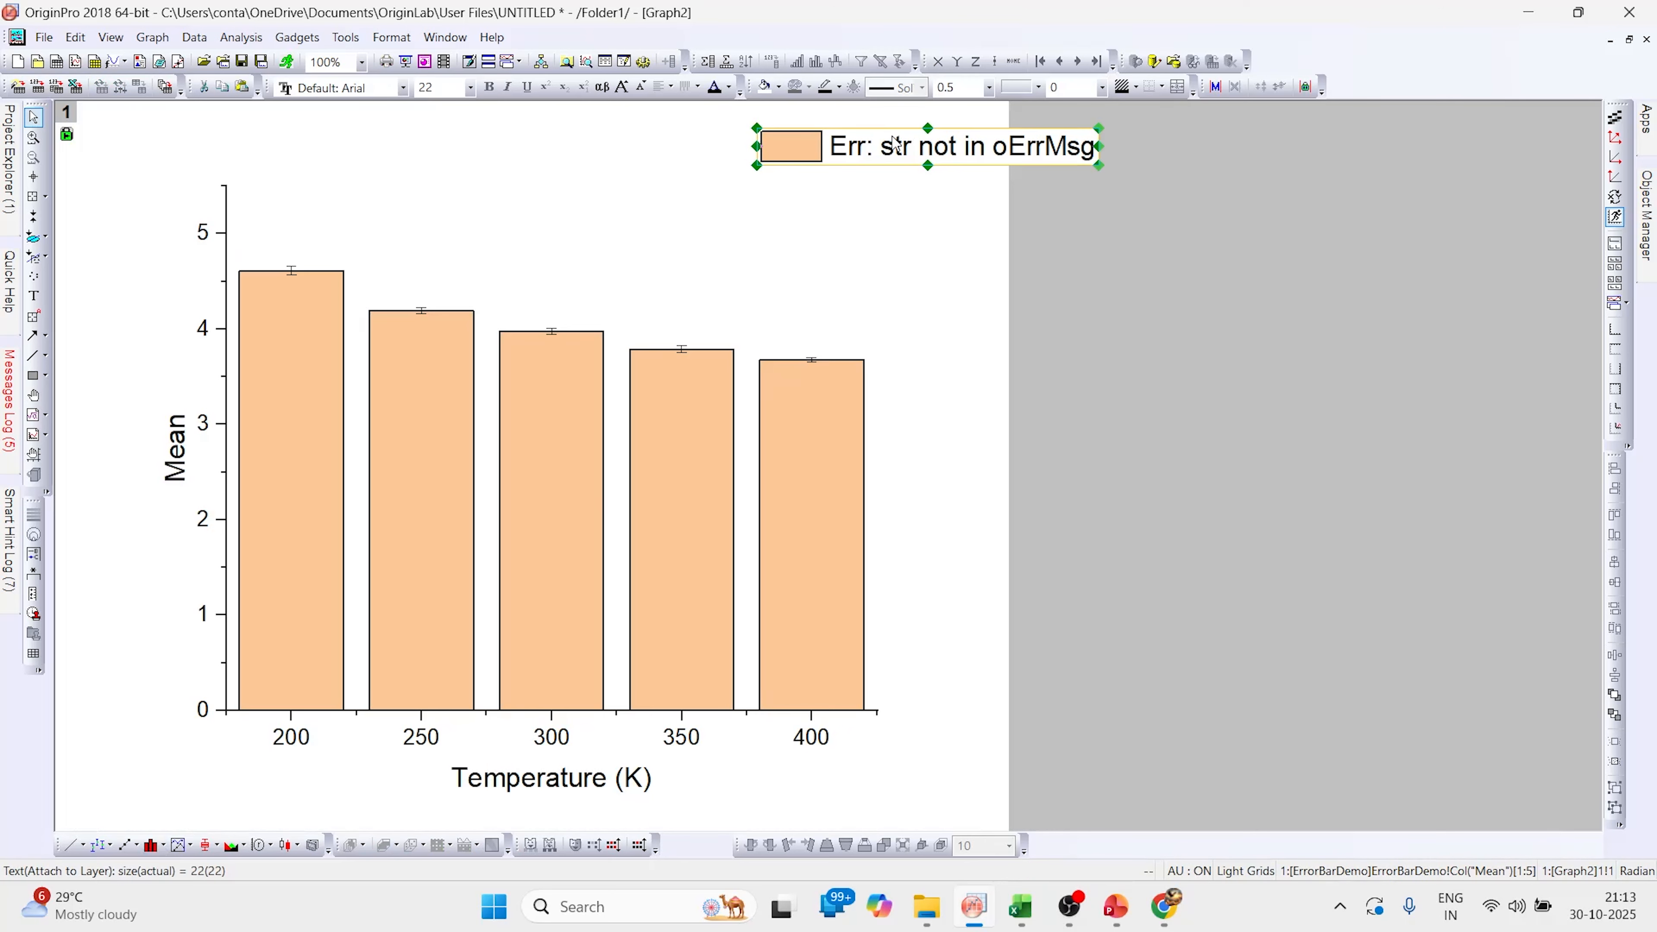
key("Delete")
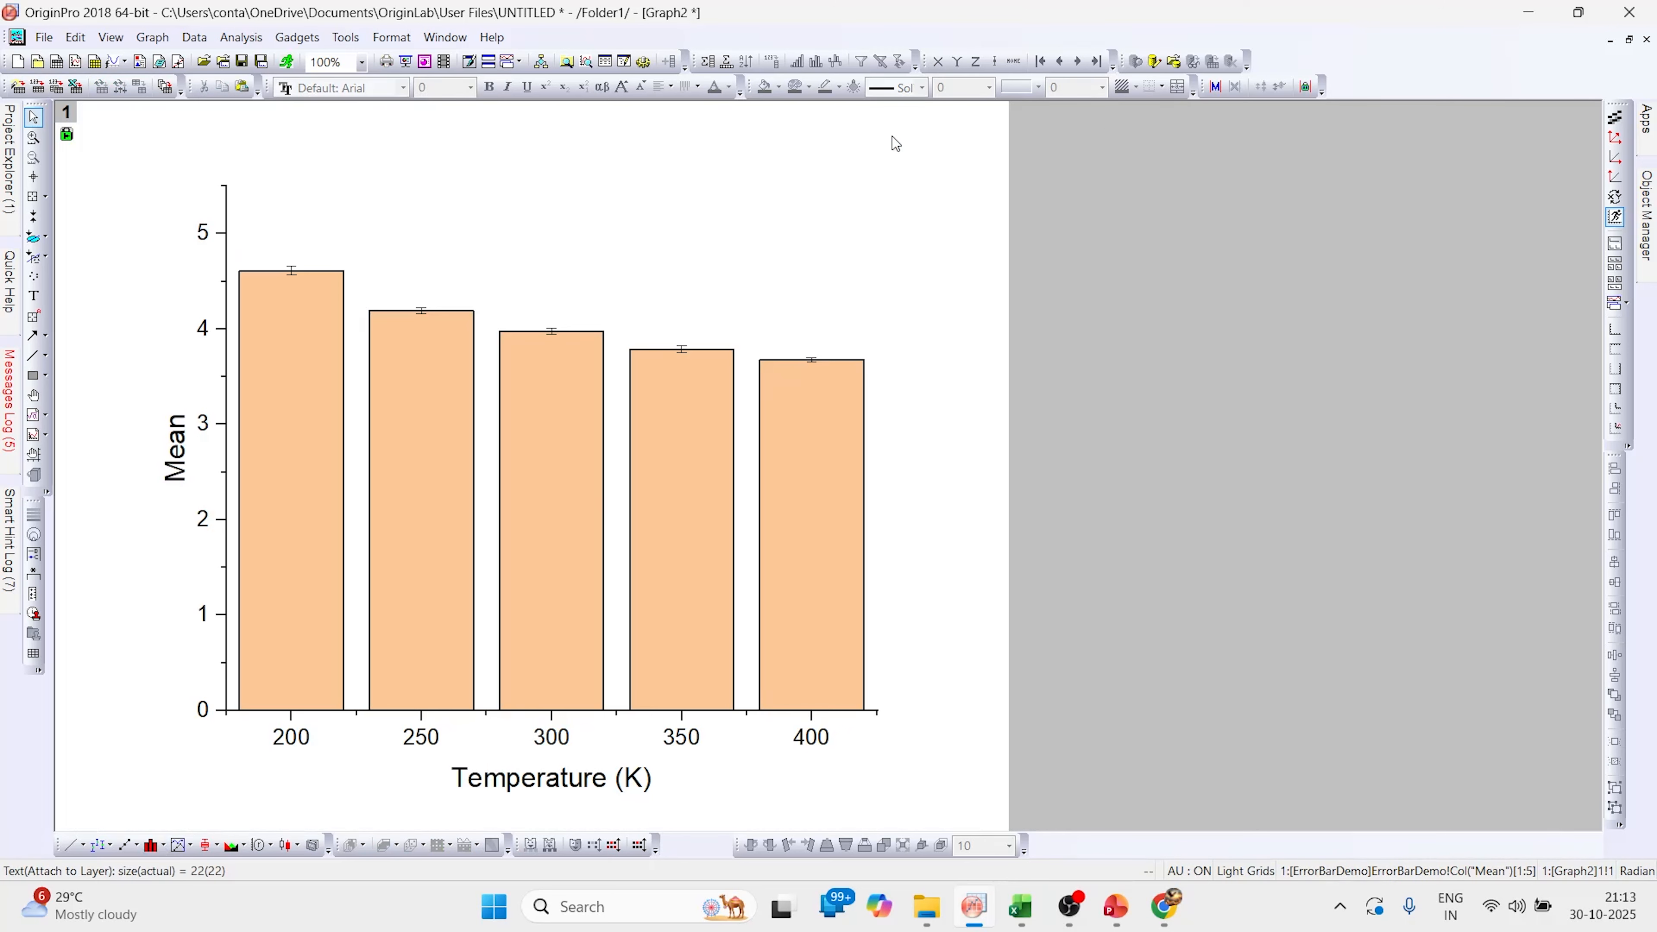
Fill the columns by points using the Q14 Color4Bar increment list with a two-color black Horizontal Center gradient, and apply
double_click(286, 450)
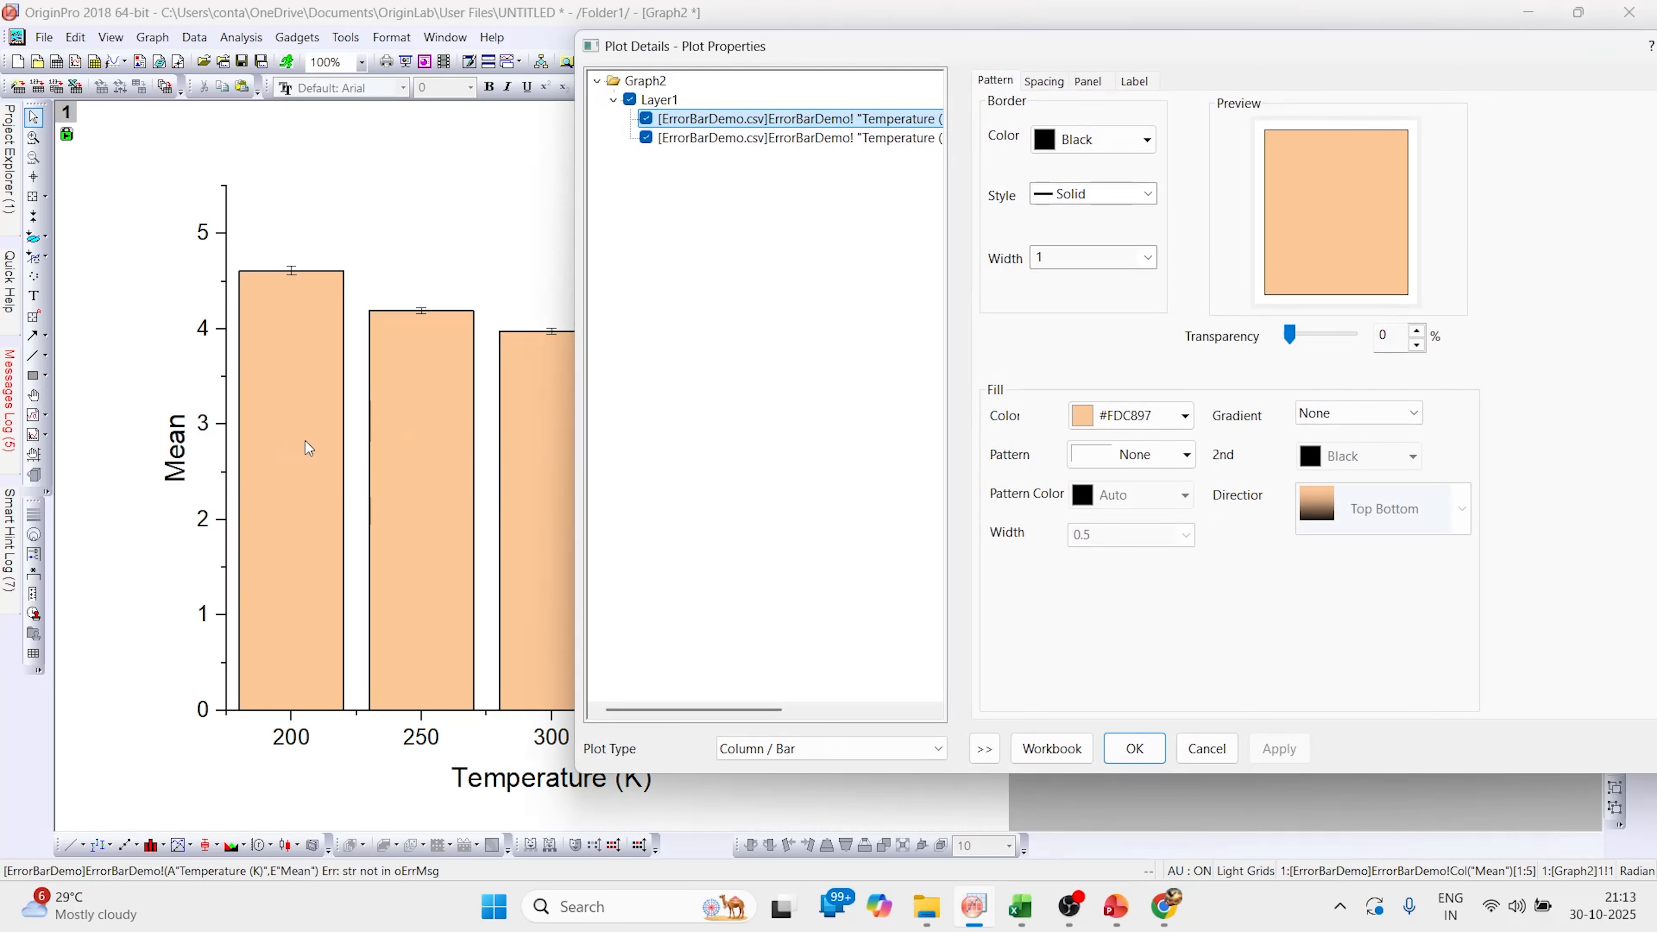
left_click_drag(1020, 64, 750, 78)
left_click(912, 433)
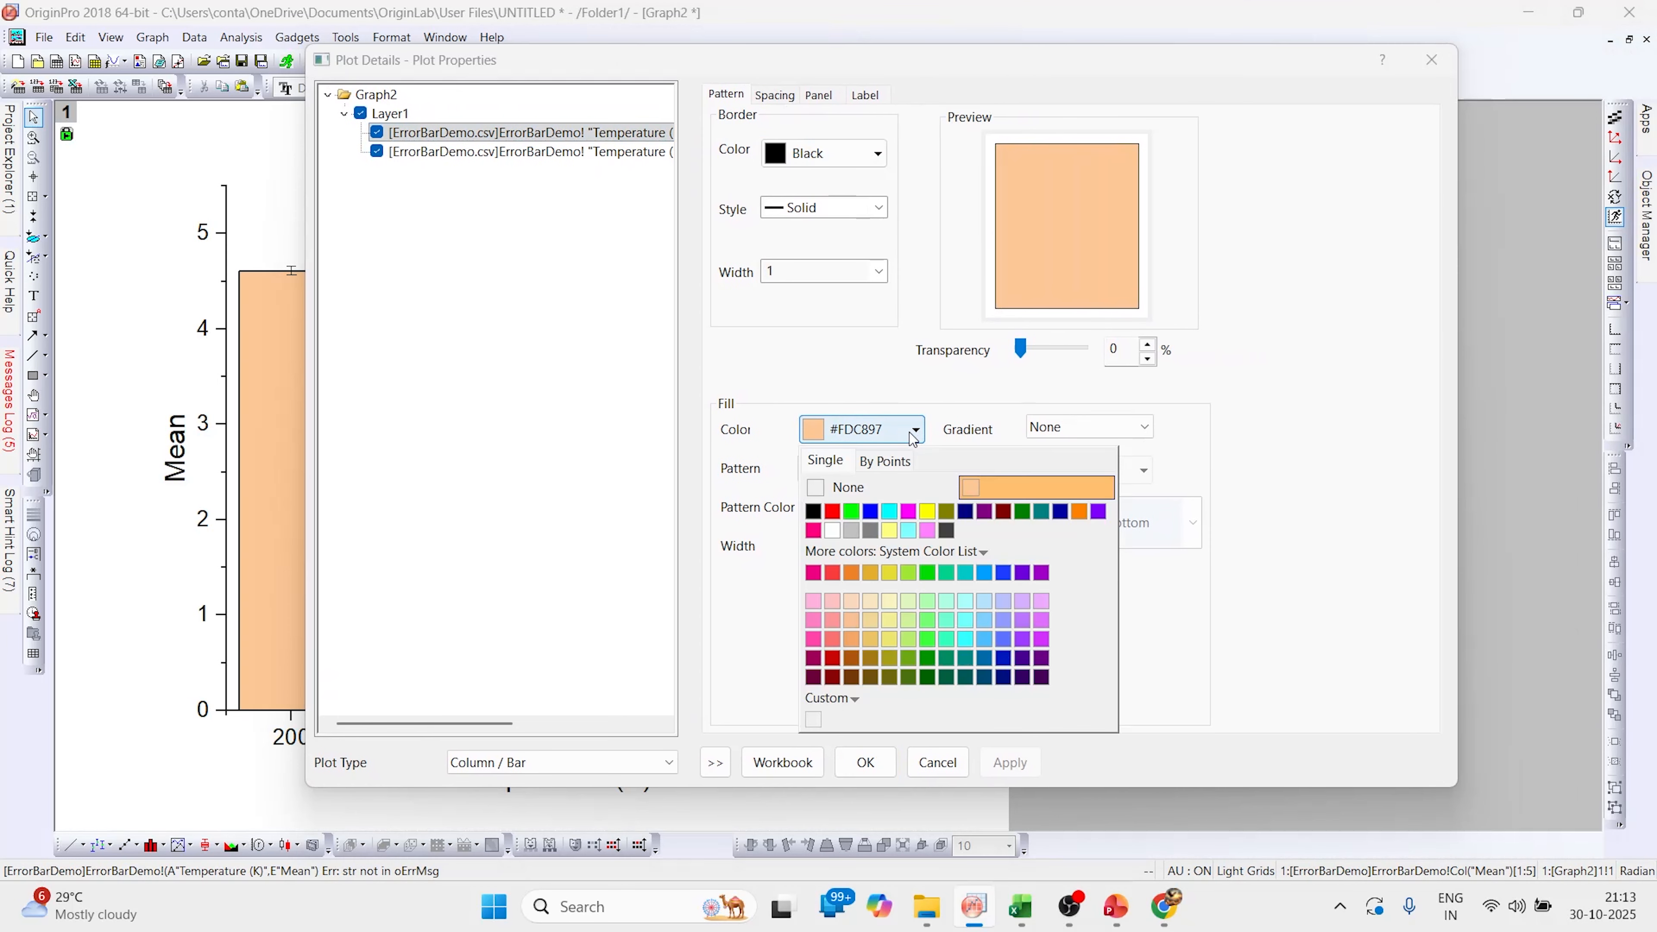
left_click(885, 460)
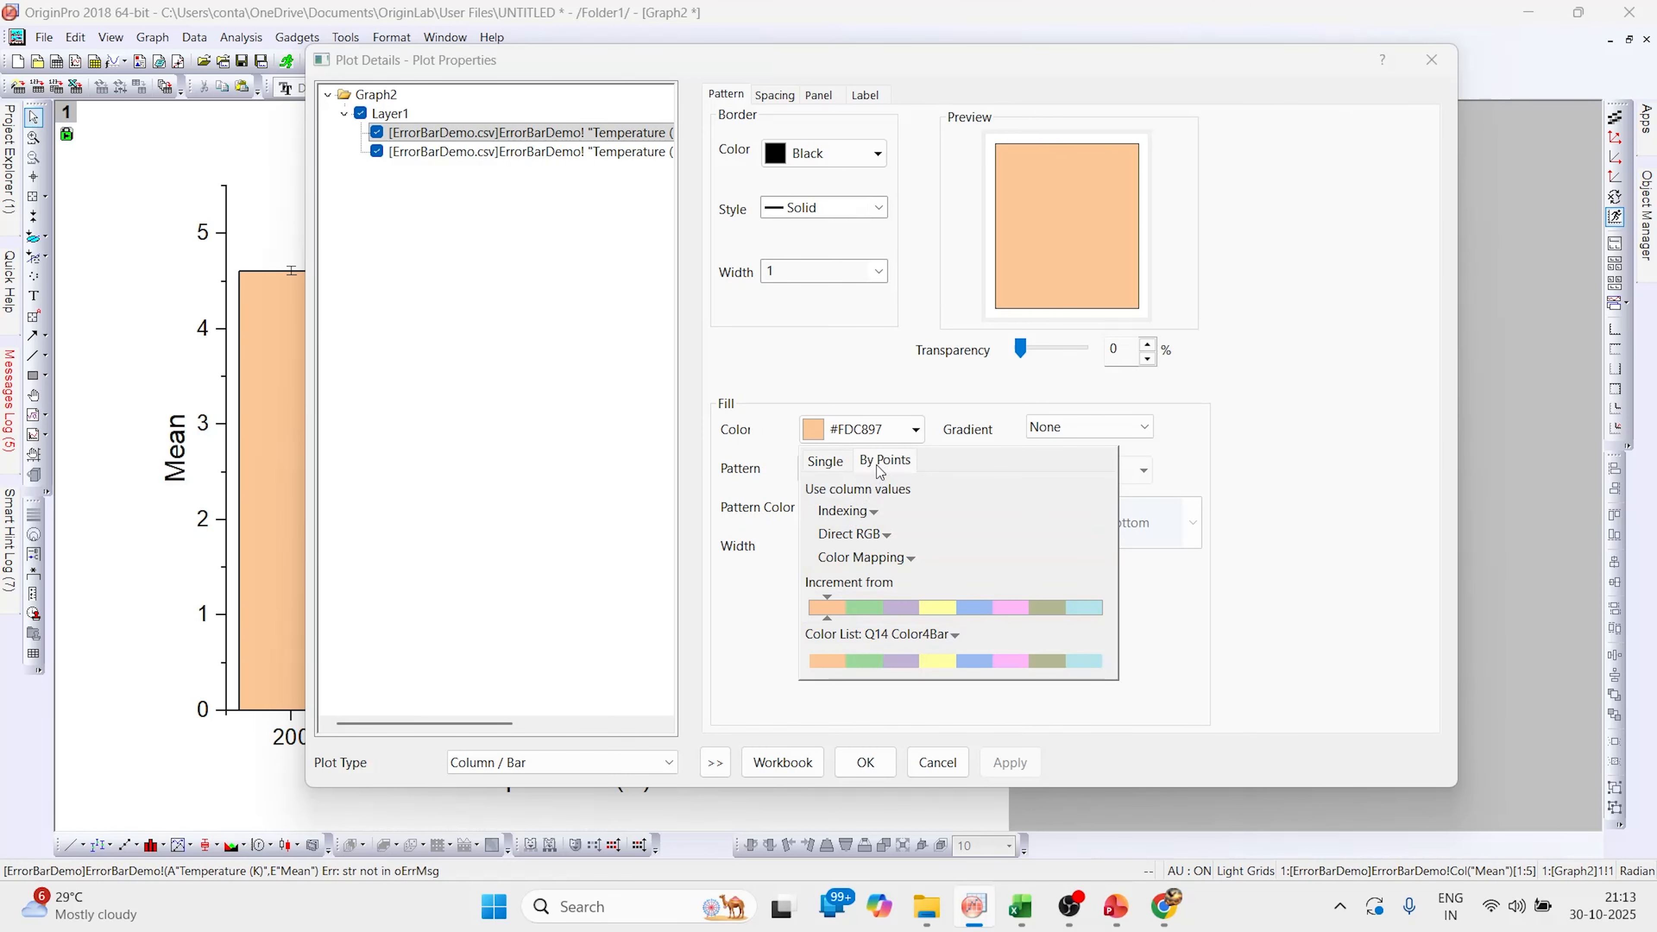
left_click(836, 616)
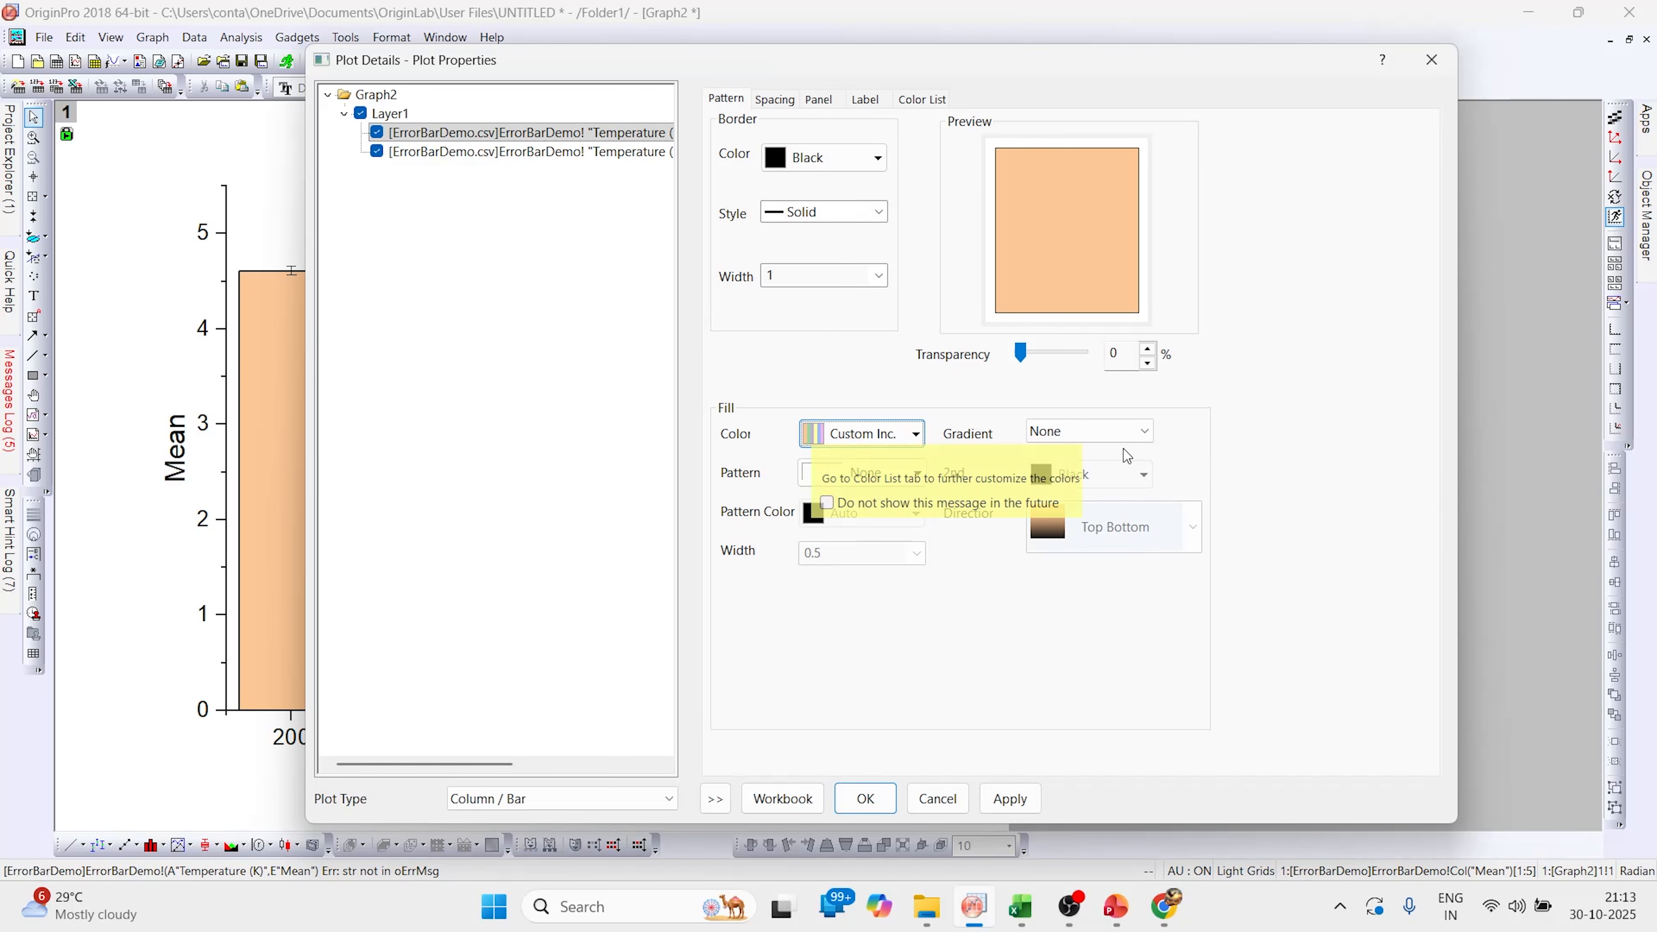
left_click(1146, 436)
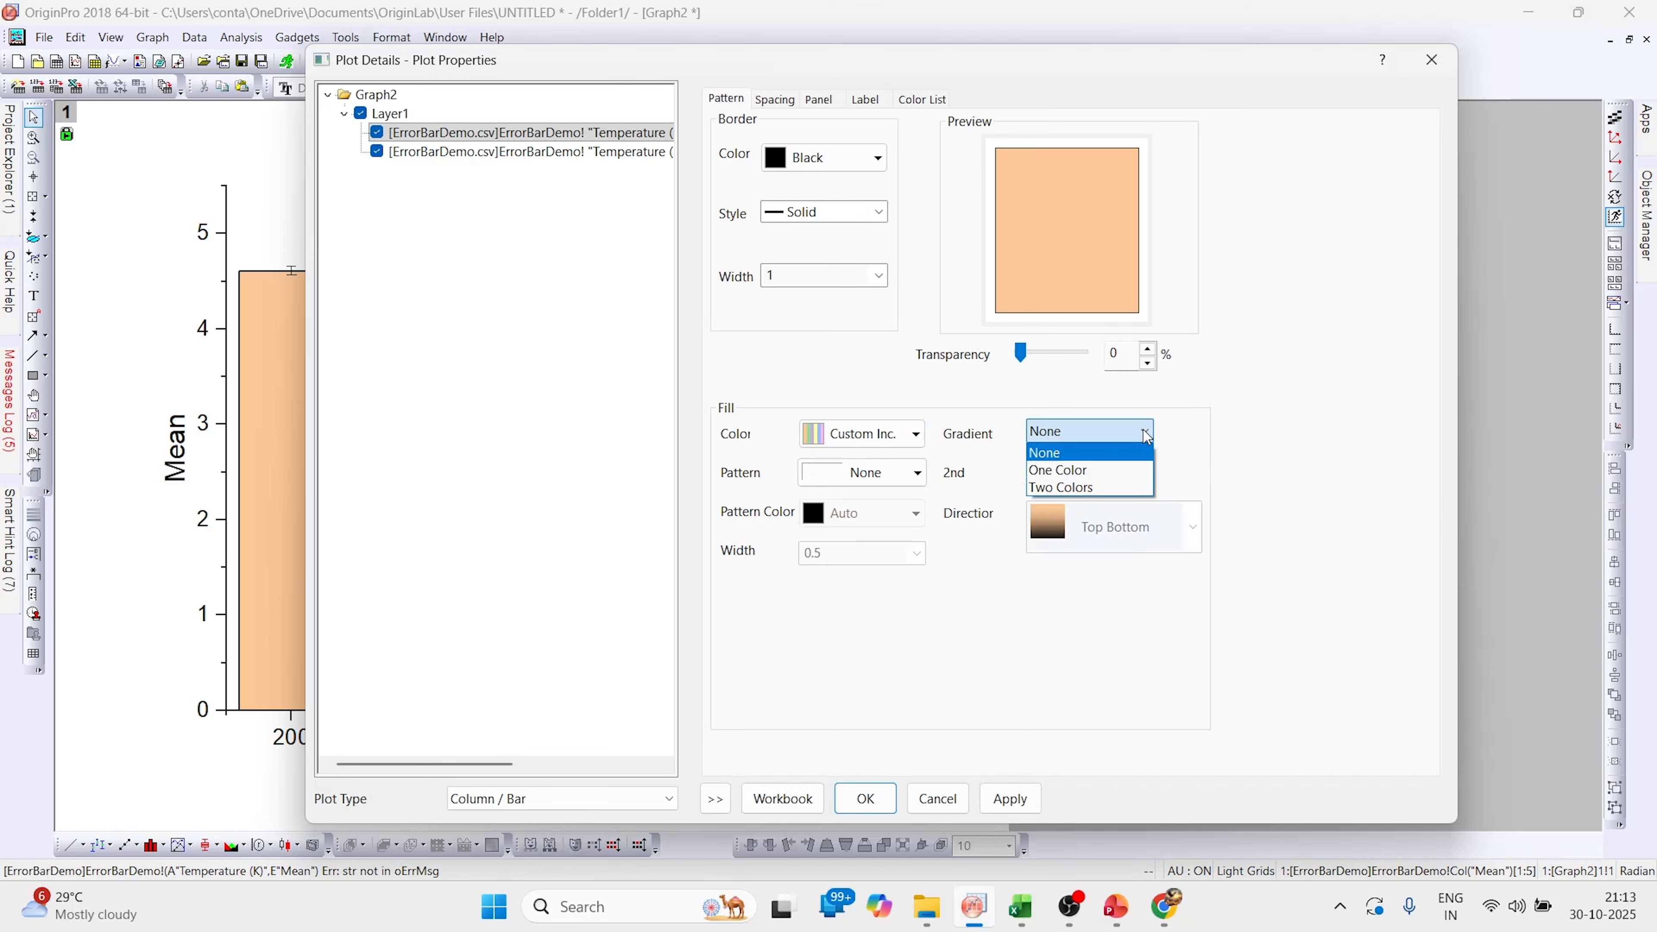
left_click(1079, 488)
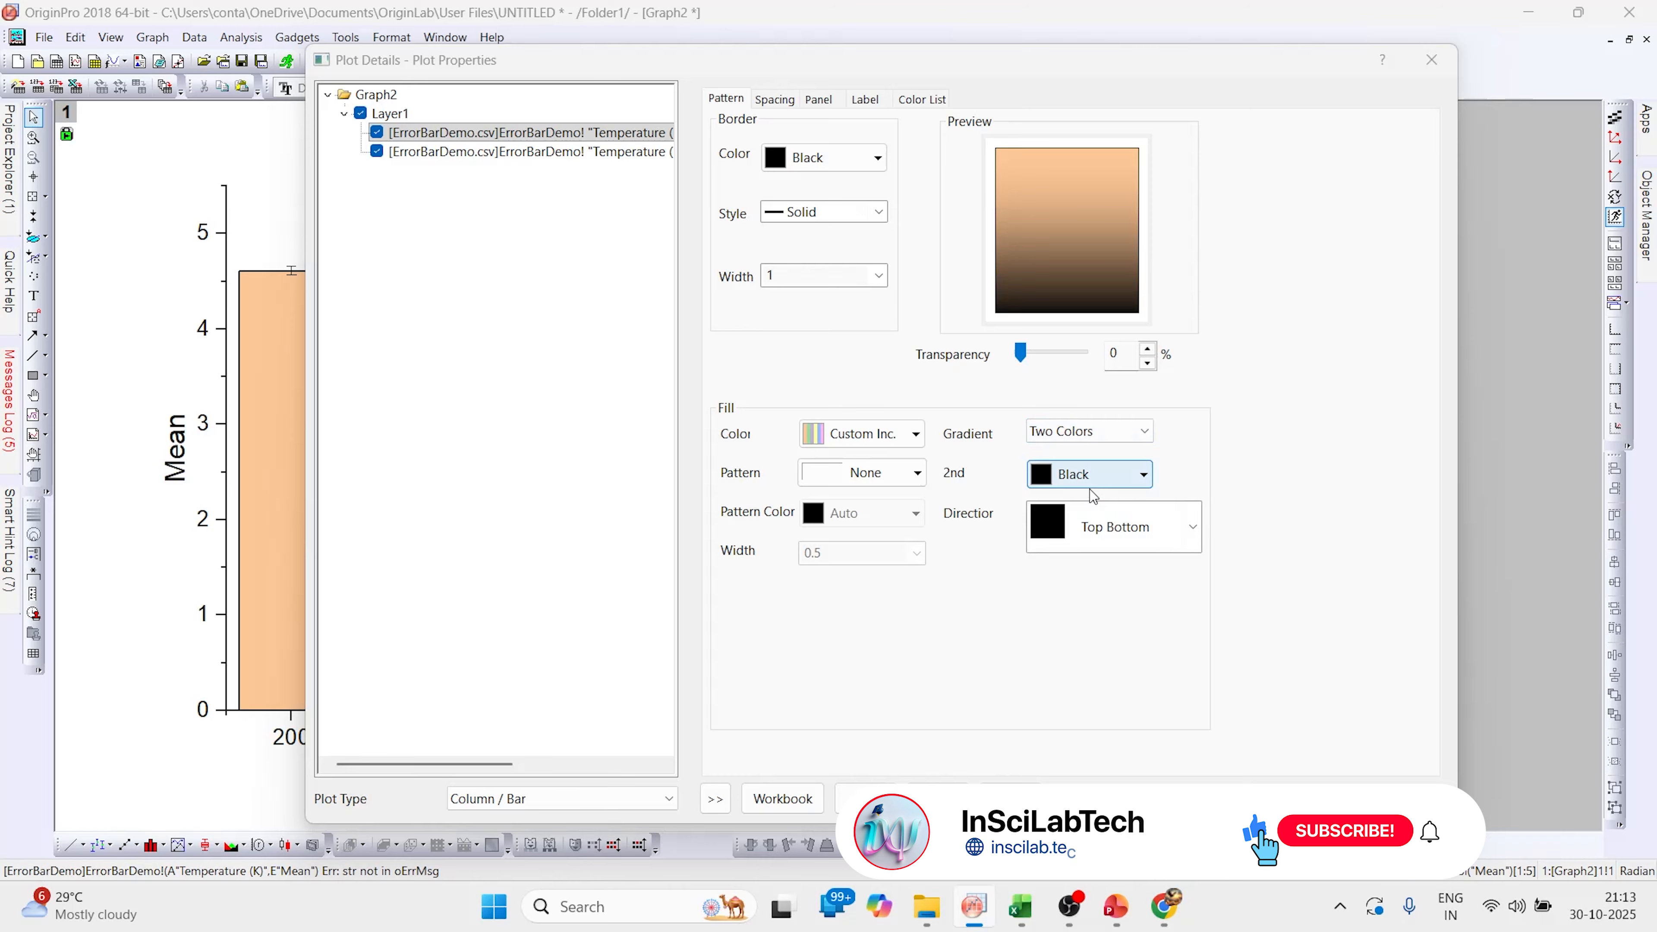
left_click(1185, 526)
left_click(1174, 436)
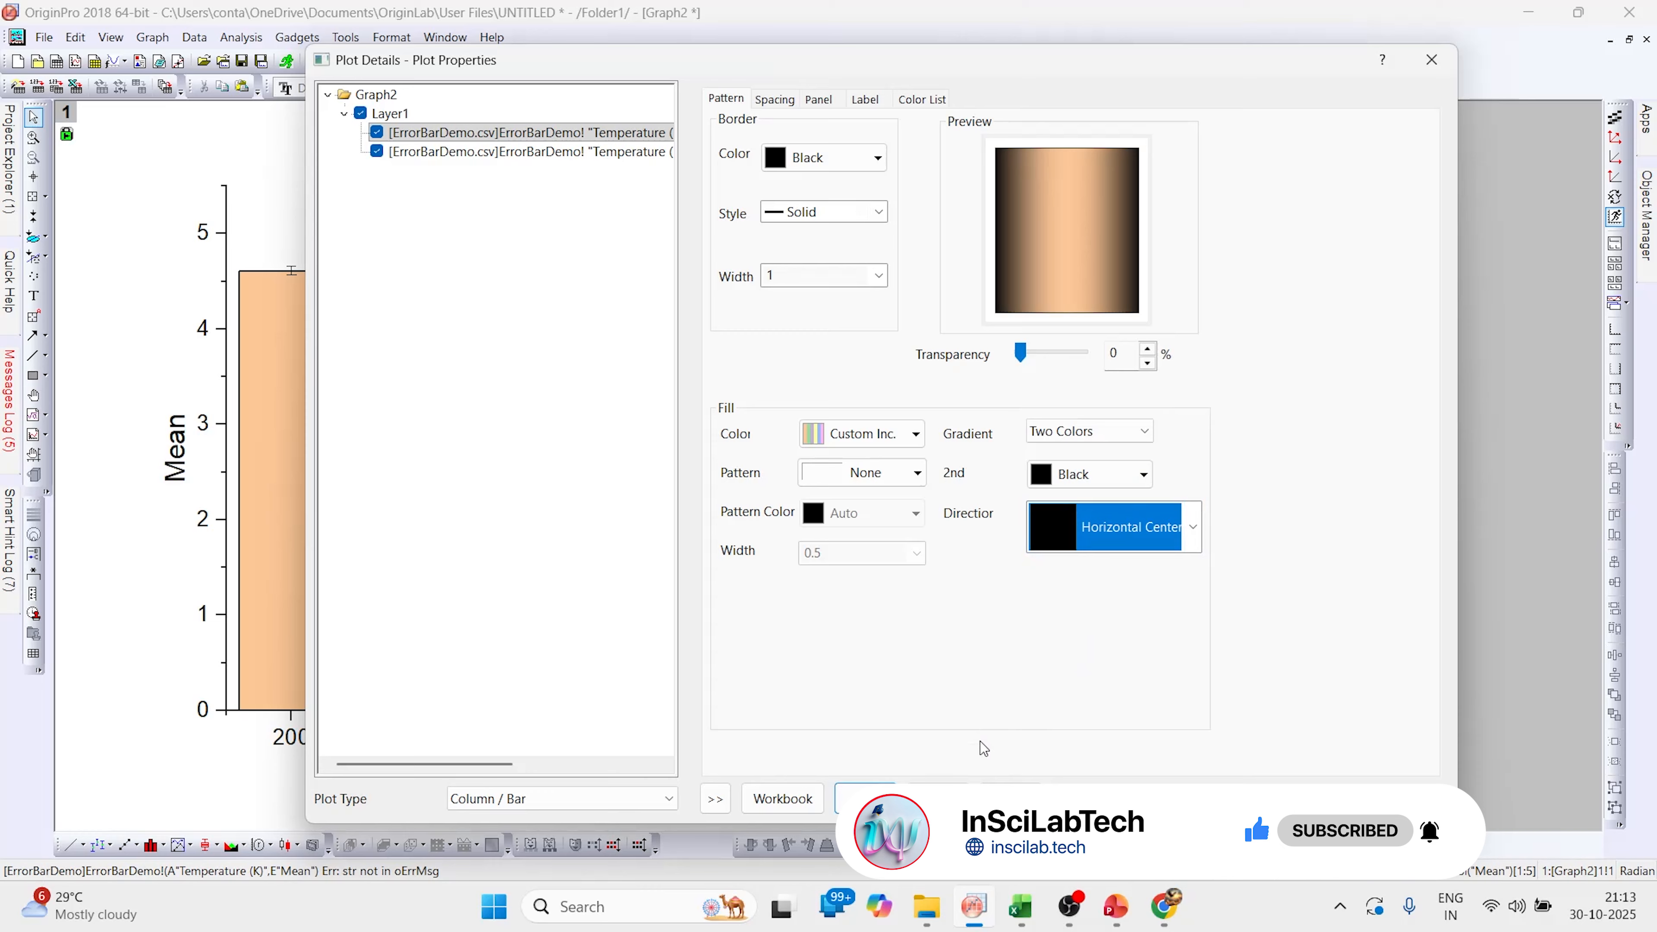
left_click(1009, 799)
left_click(841, 213)
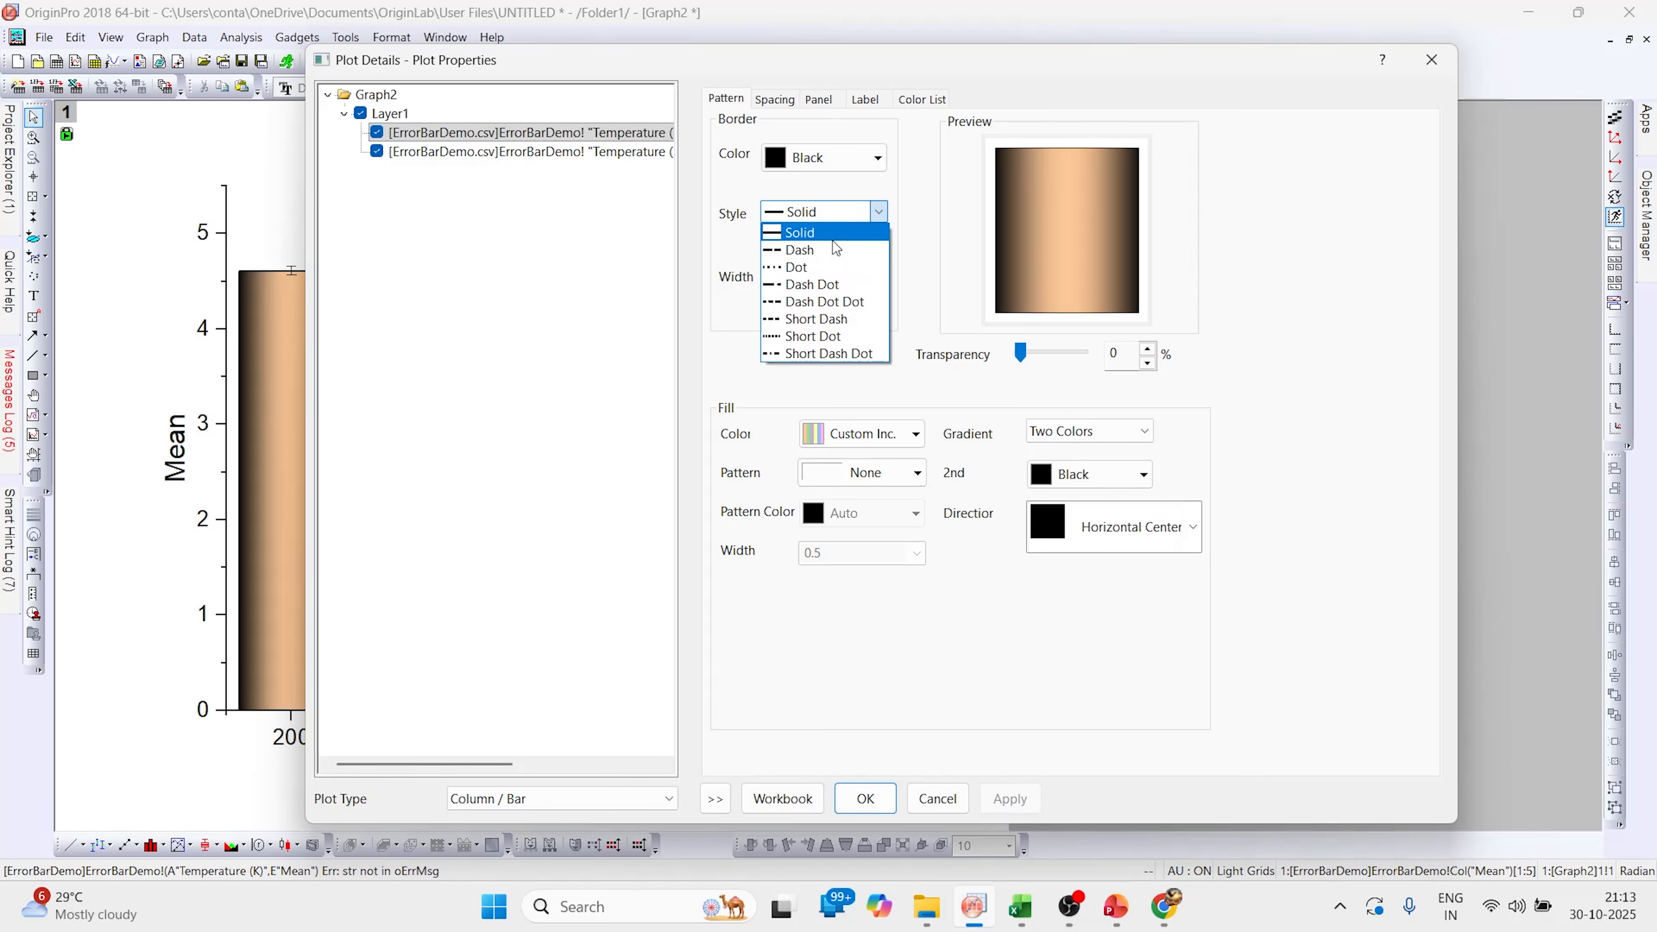
left_click(897, 30)
left_click_drag(932, 73, 1192, 35)
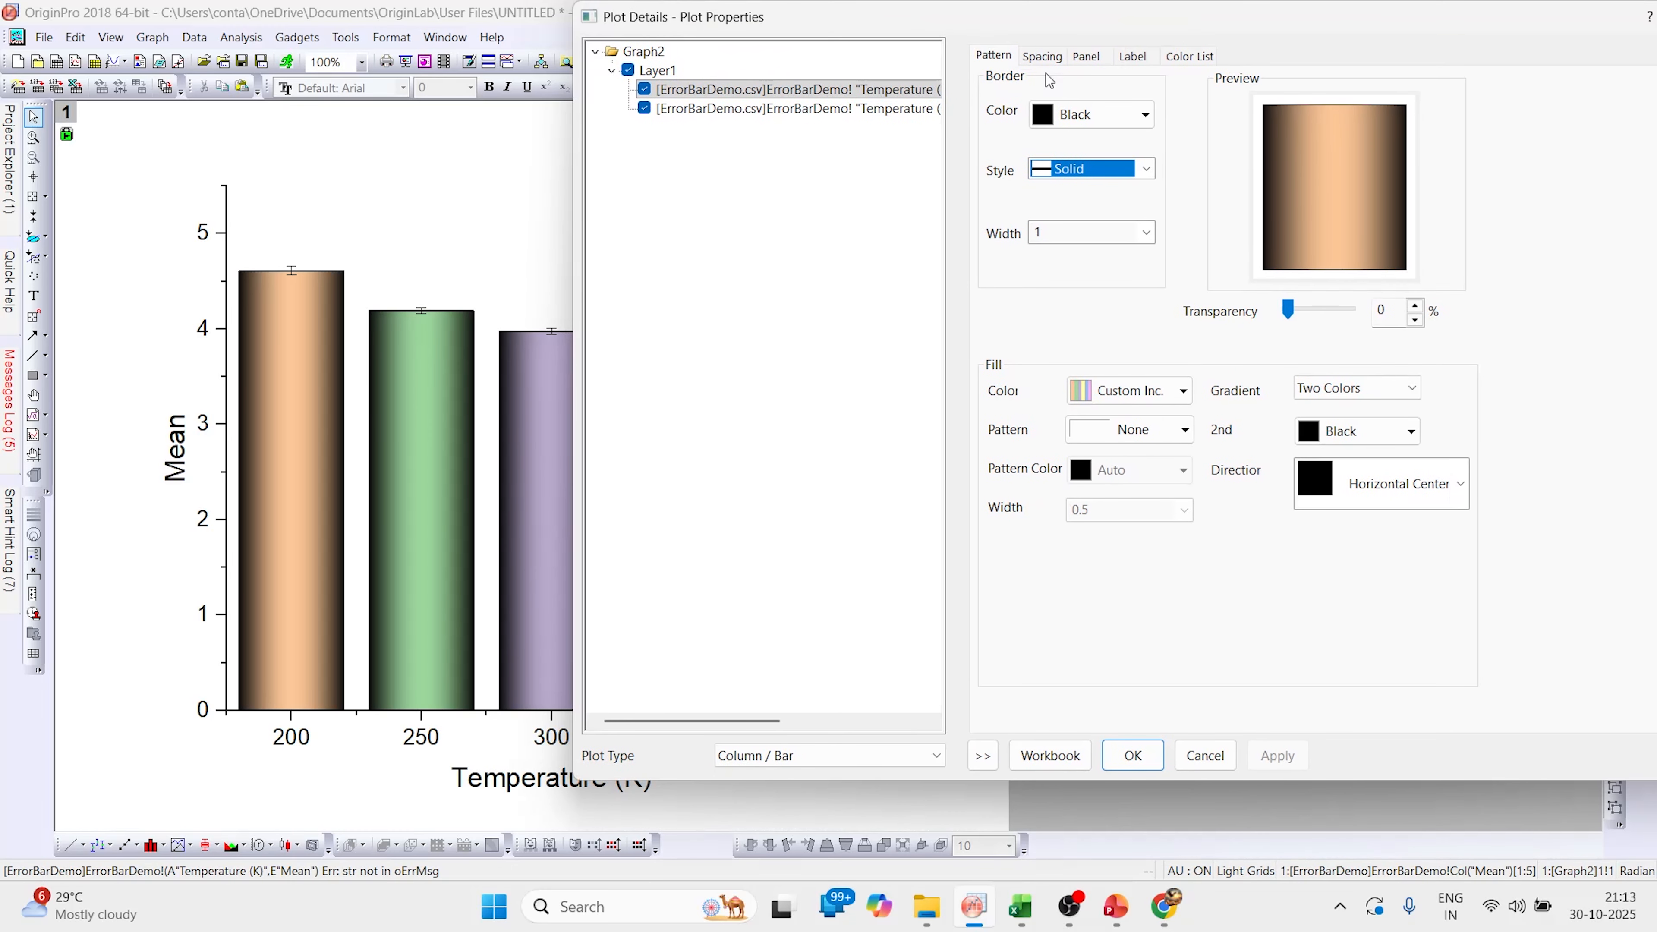
Set the error bars' cap size to 5, apply, and close the plot details
left_click(884, 114)
left_click(1140, 220)
left_click(1108, 298)
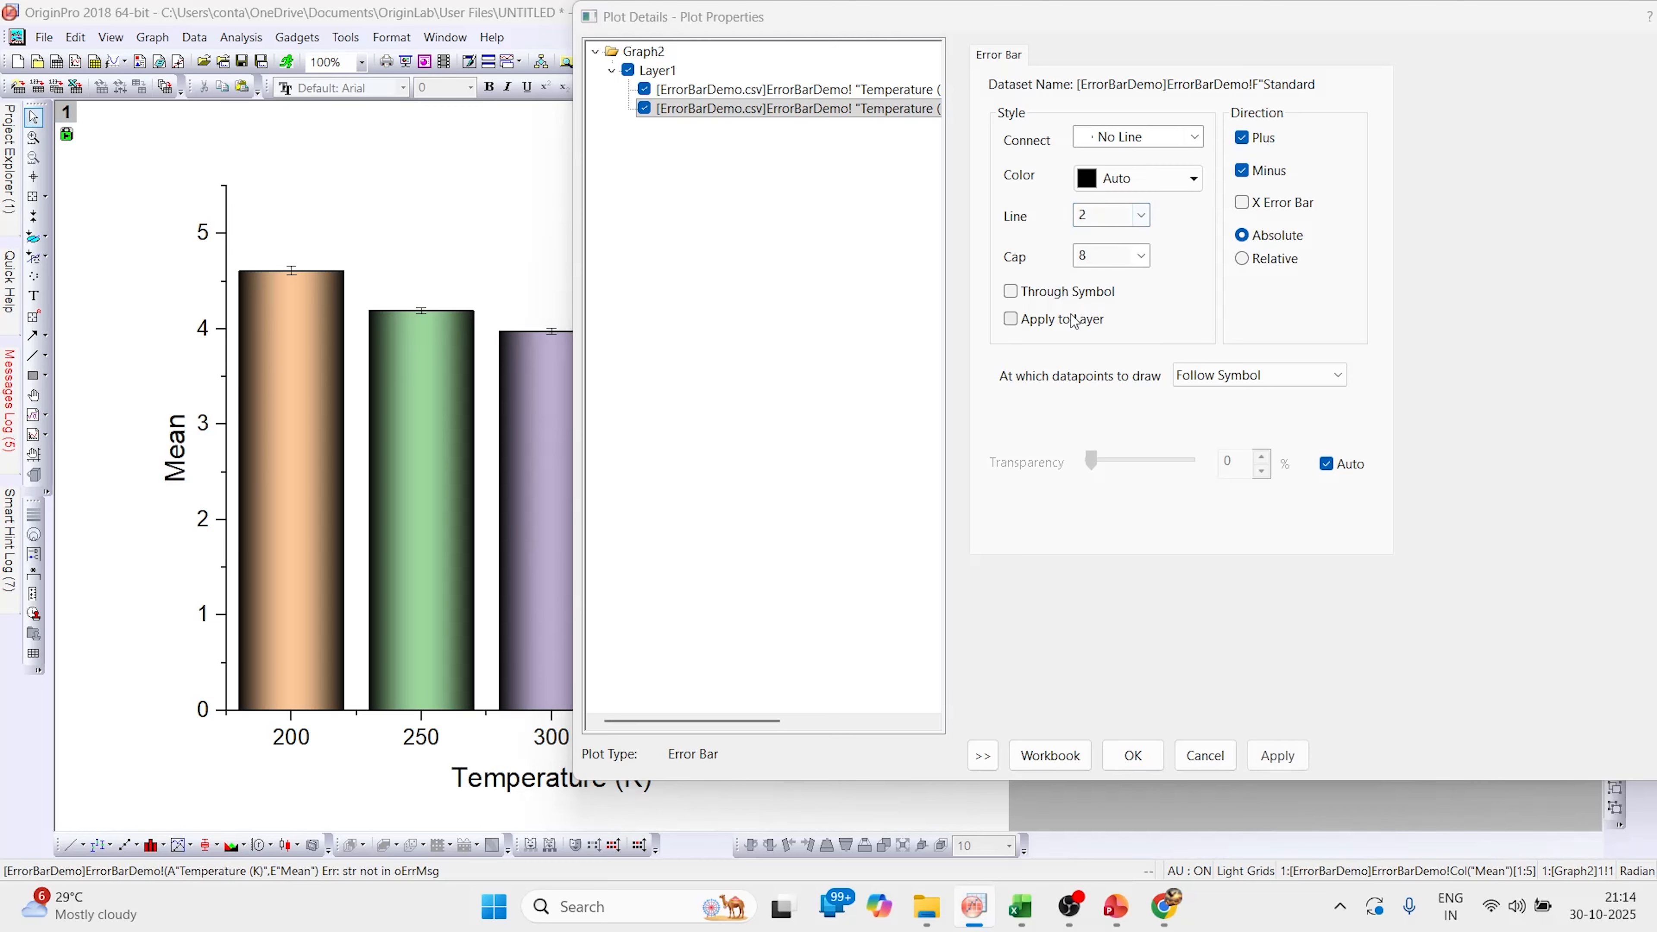
left_click(1138, 259)
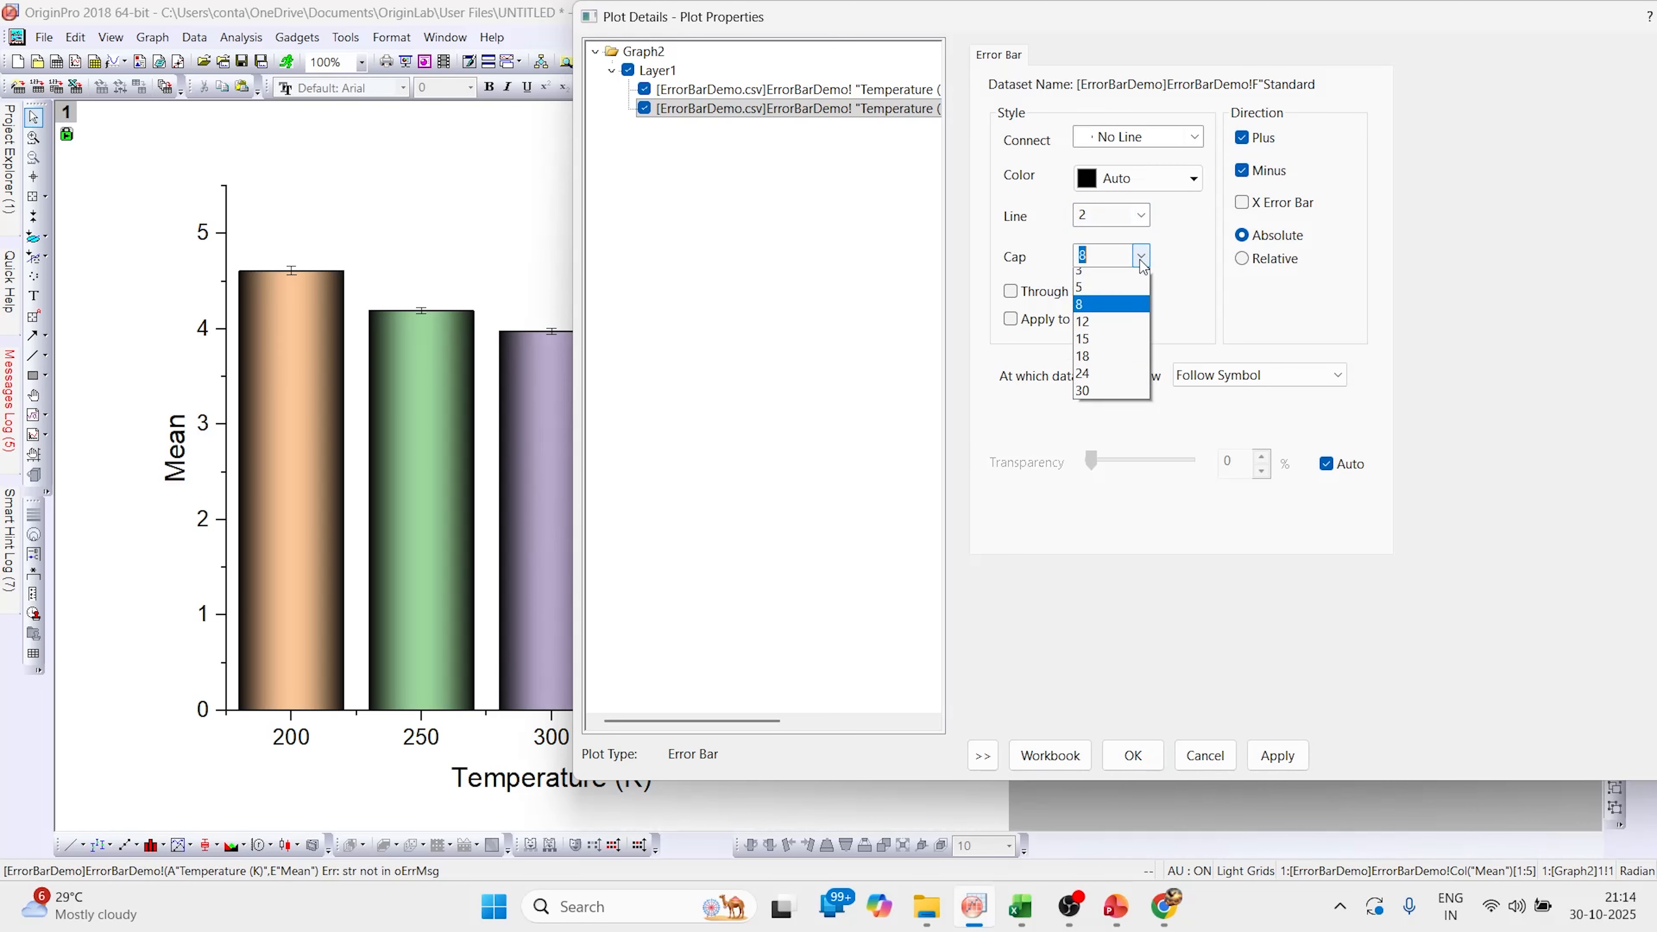
left_click(1091, 330)
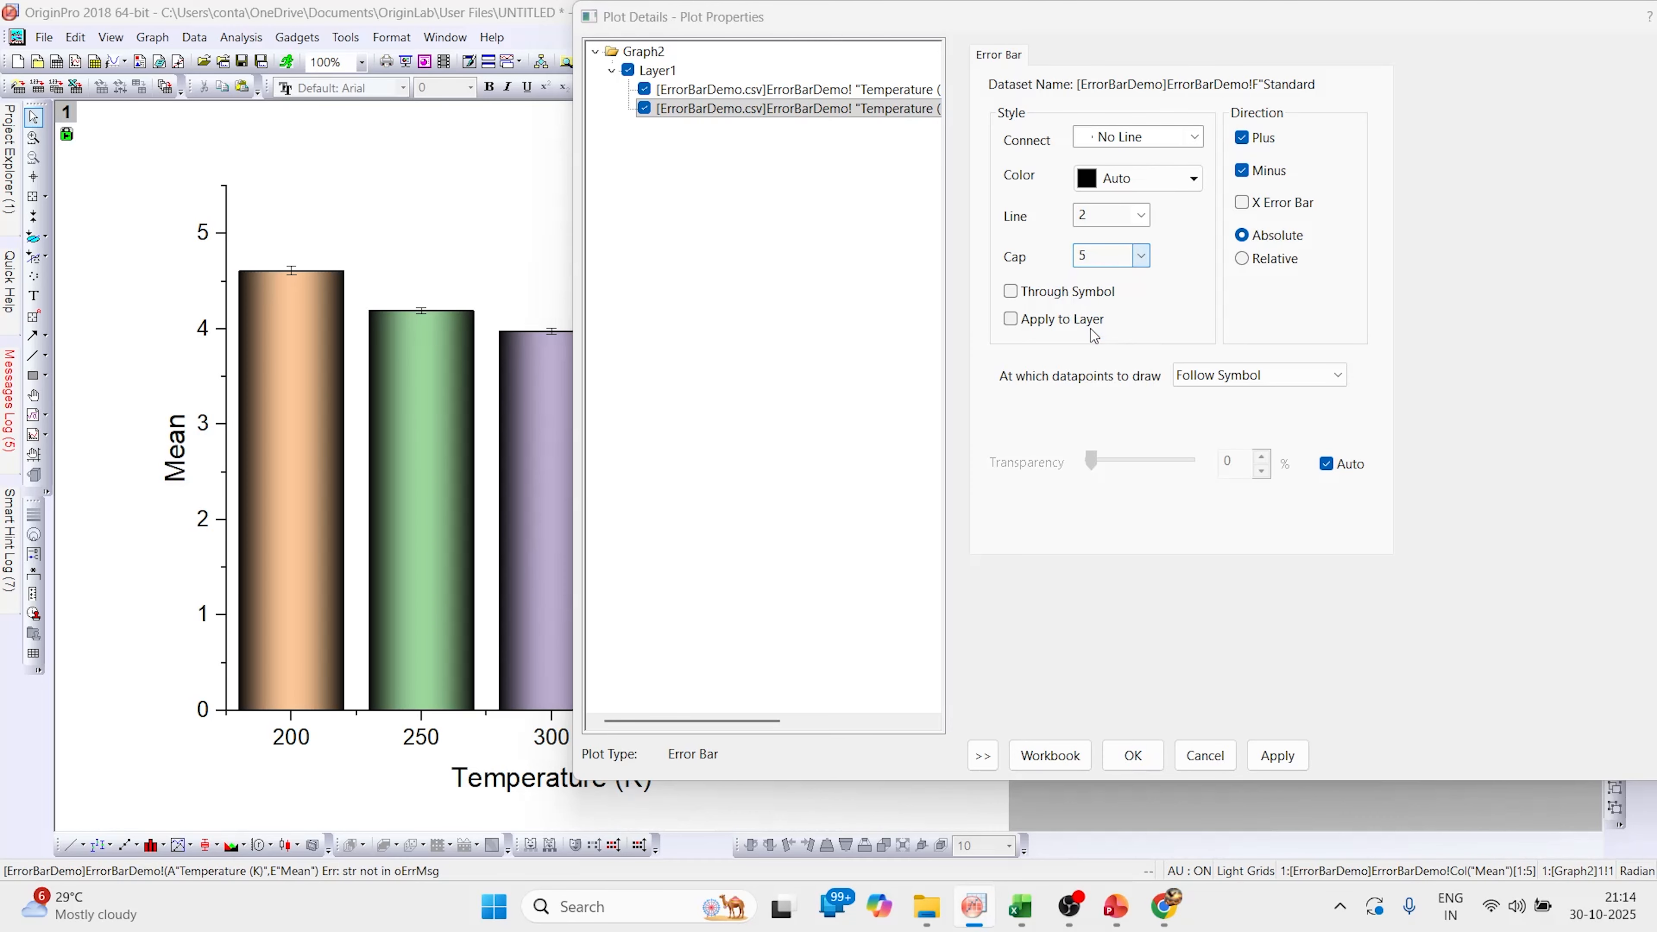
left_click(1276, 757)
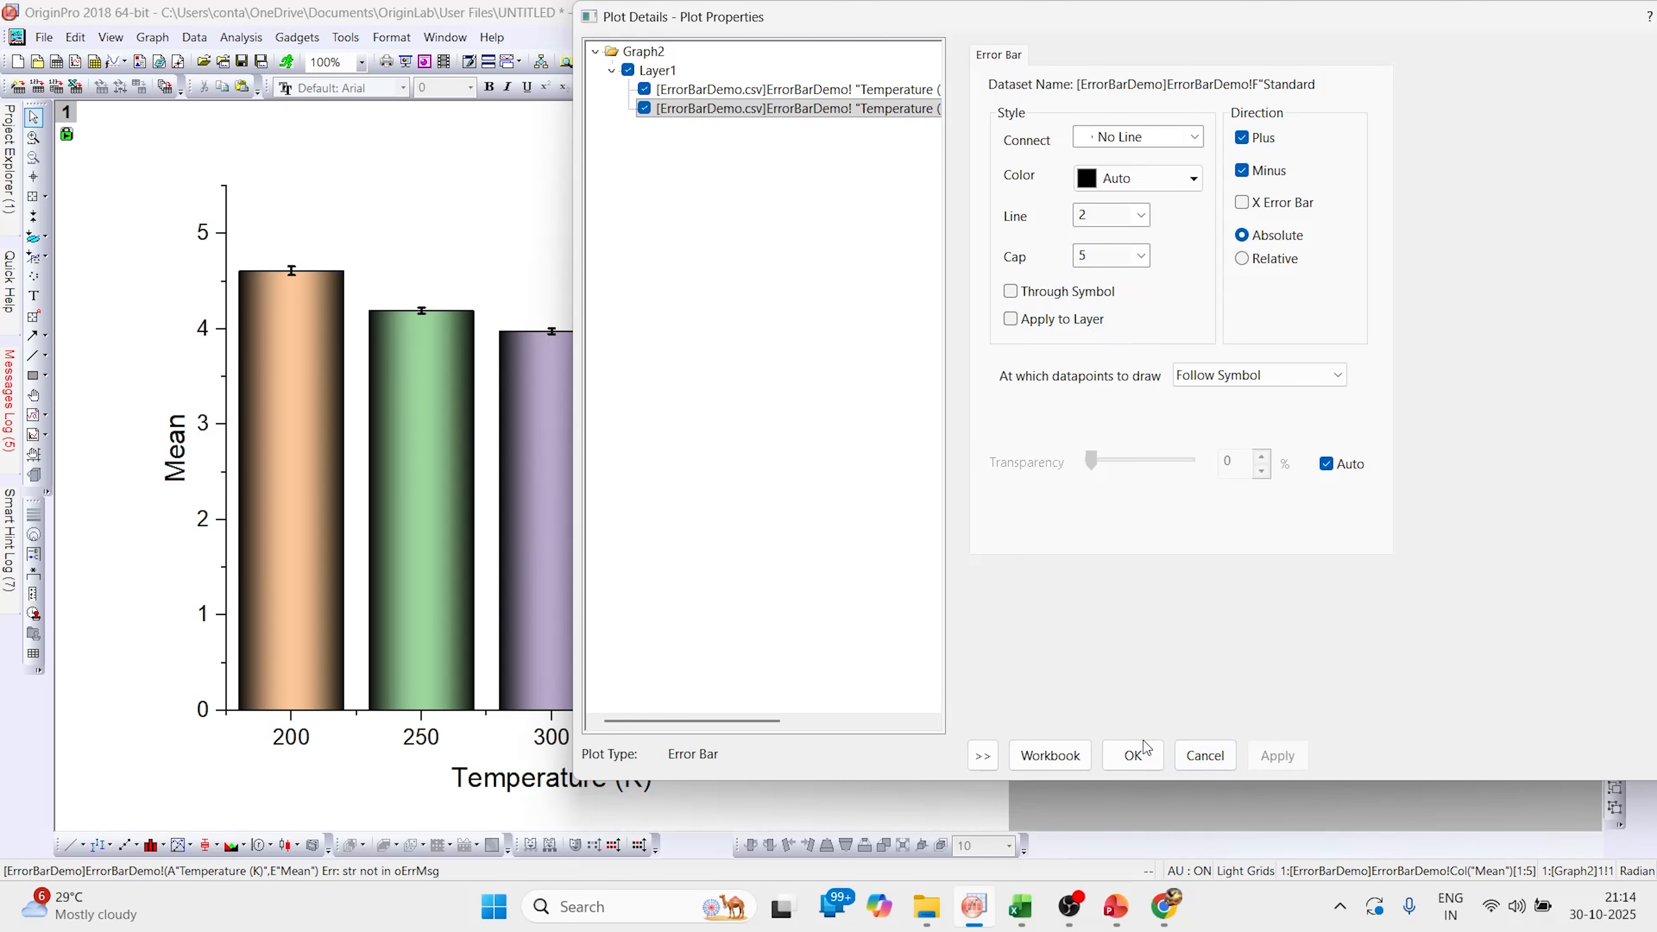
left_click(1135, 756)
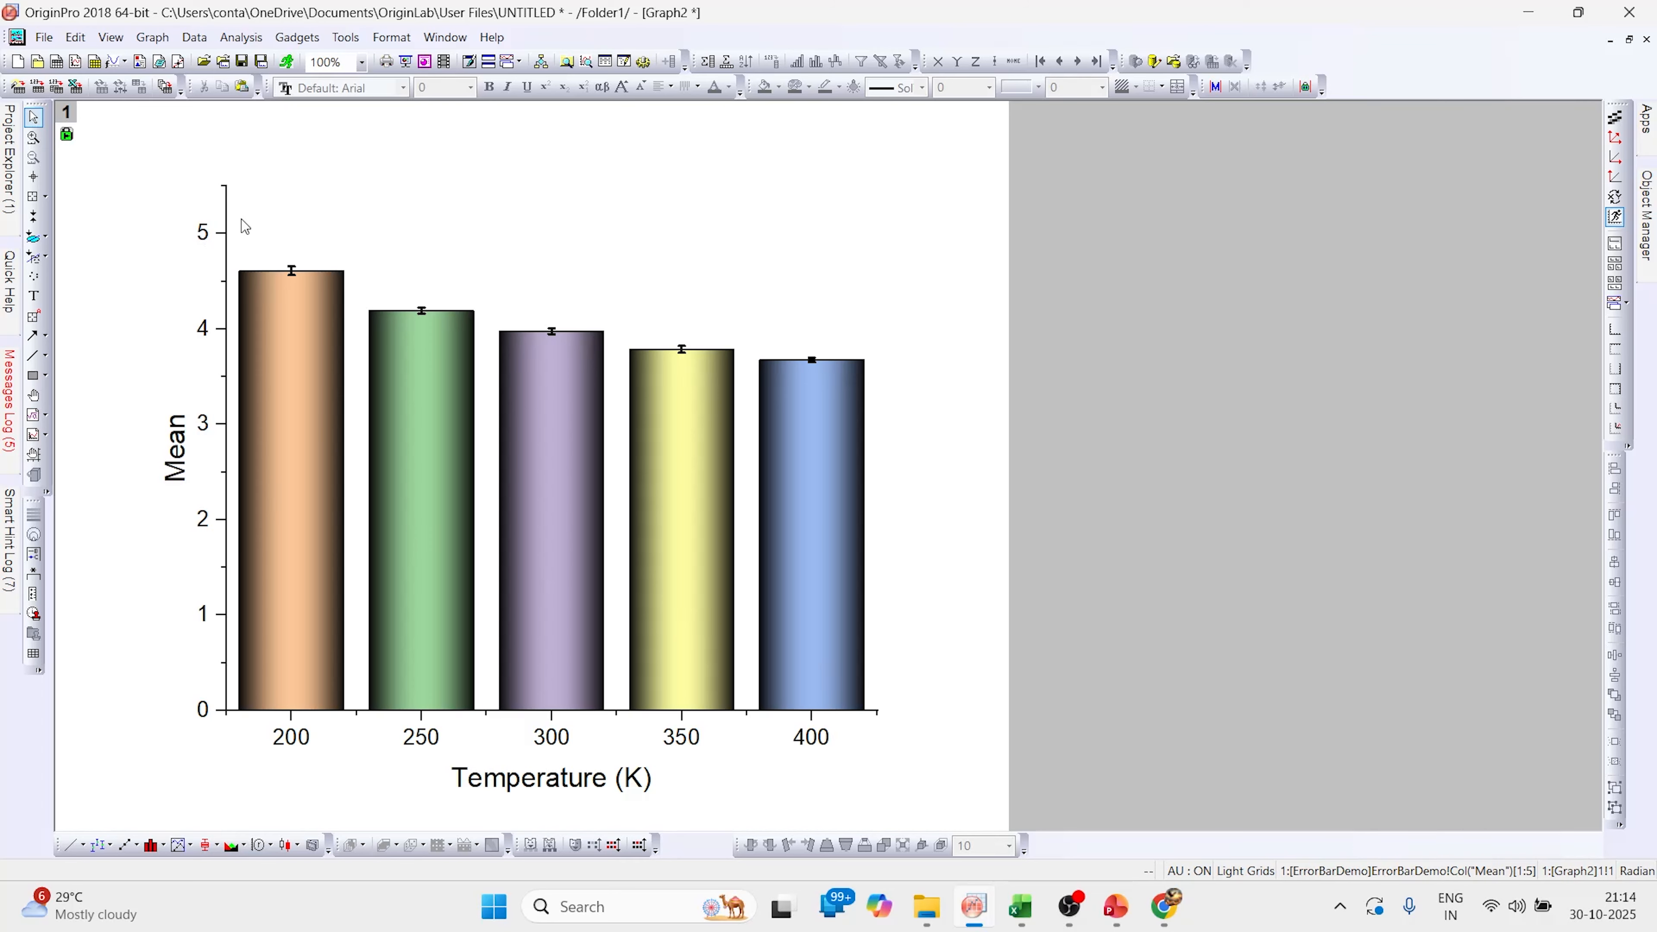
Show the top axis line with major and minor ticks set to None
left_click(227, 228)
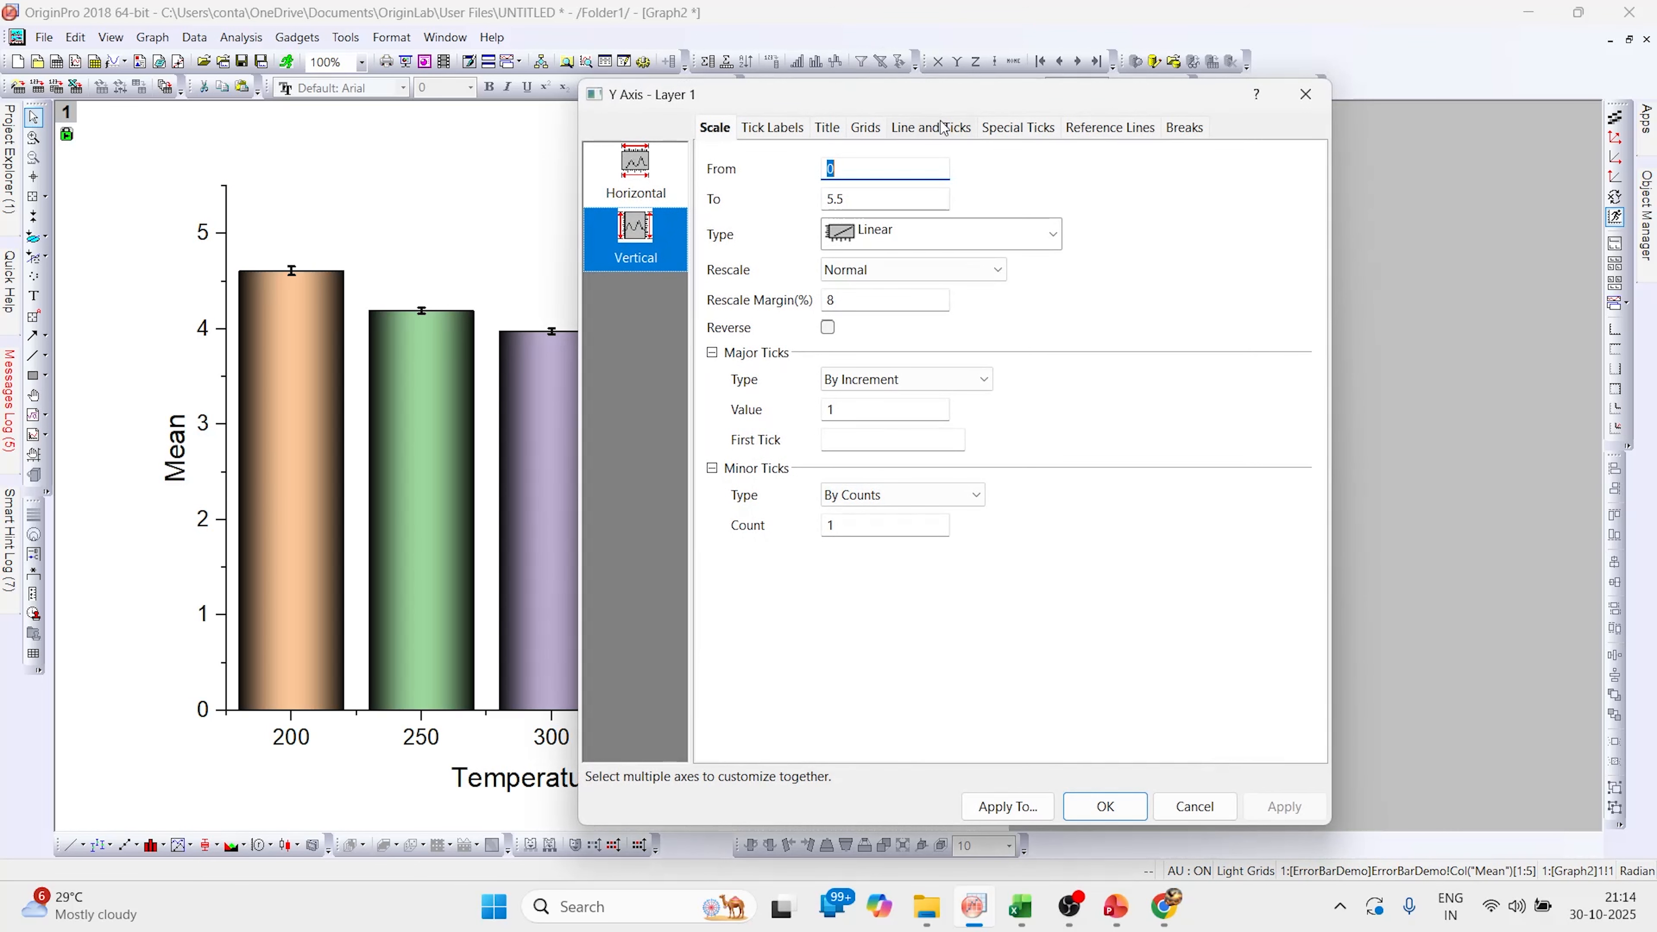
left_click(937, 136)
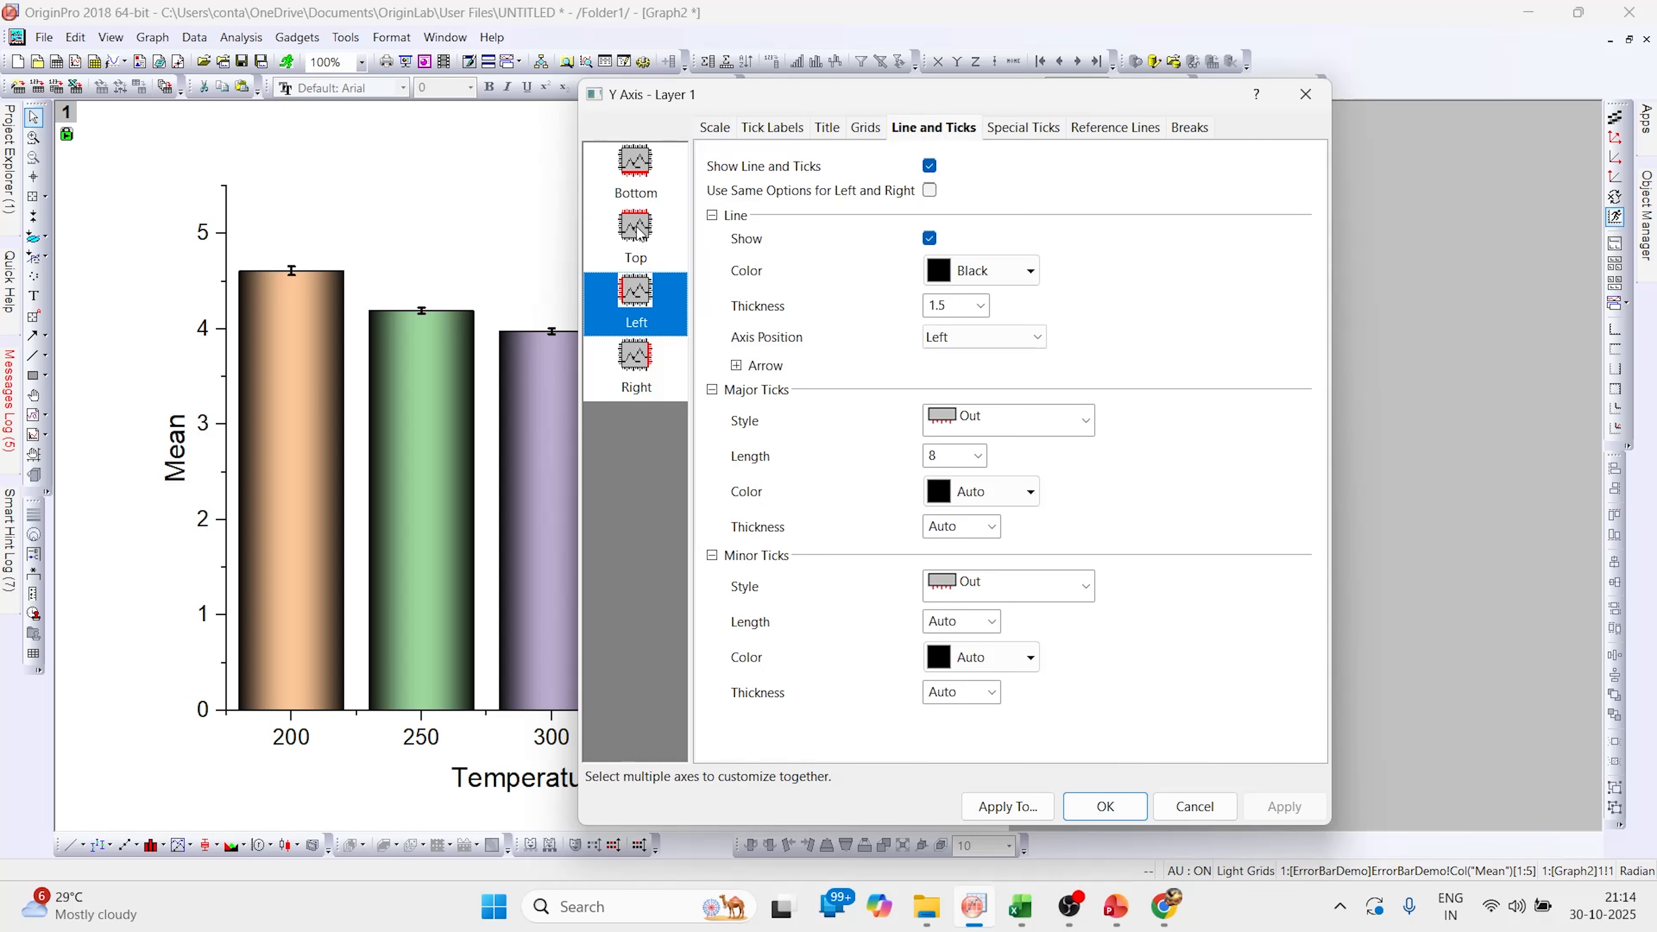
left_click(638, 232)
left_click(942, 167)
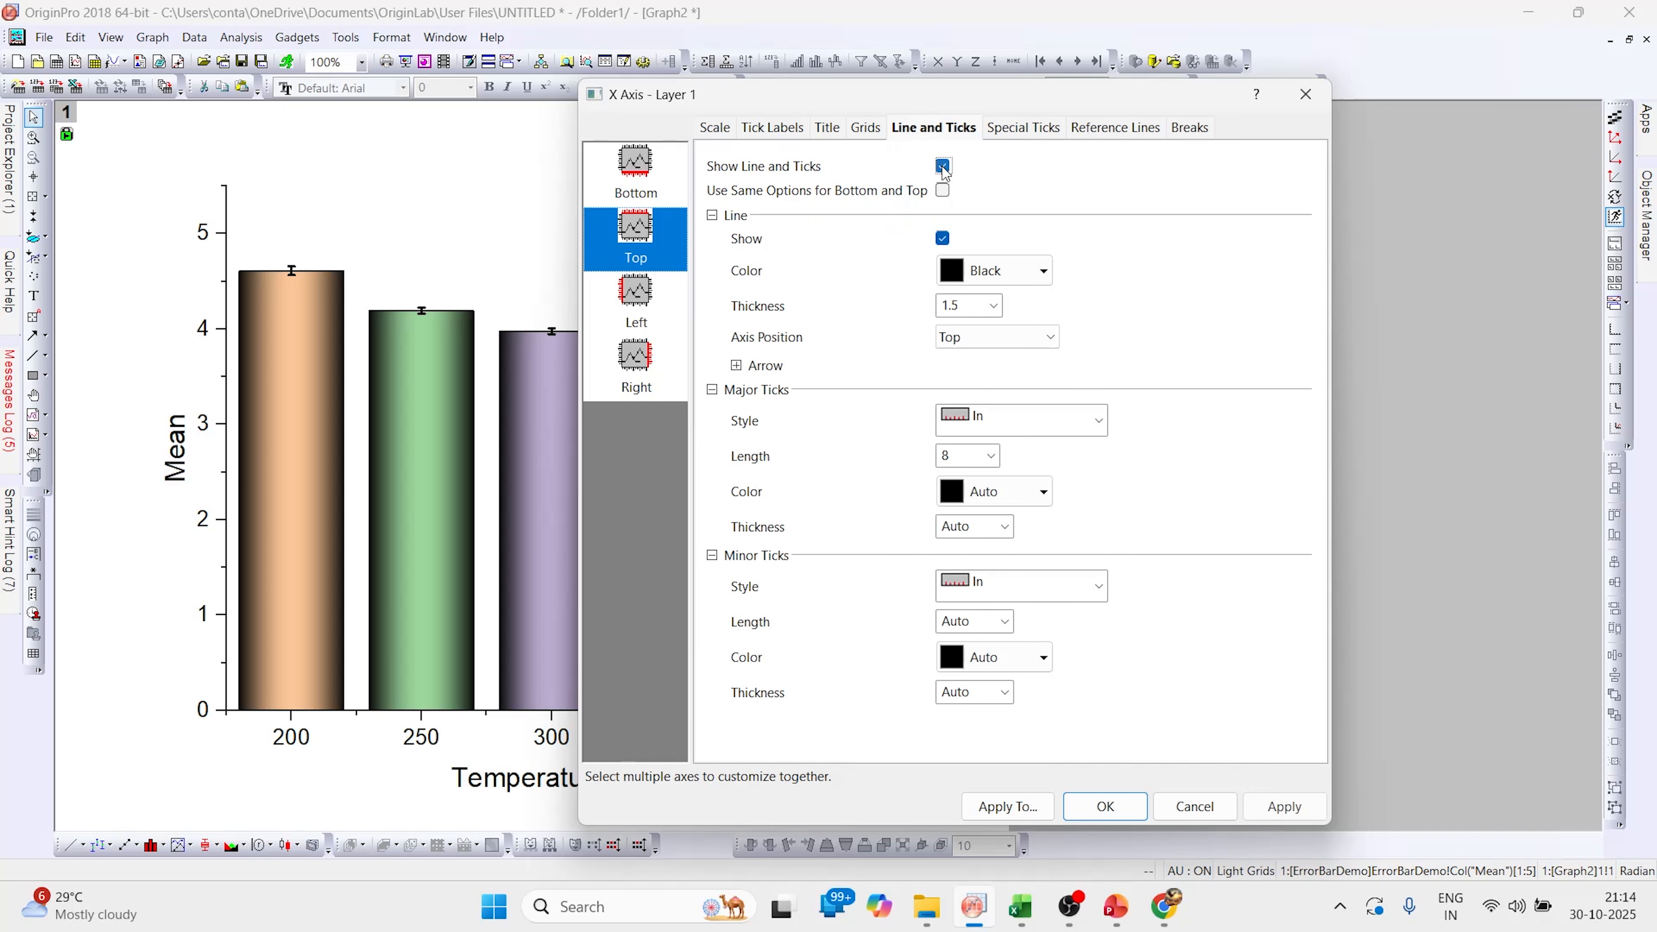
left_click(1062, 425)
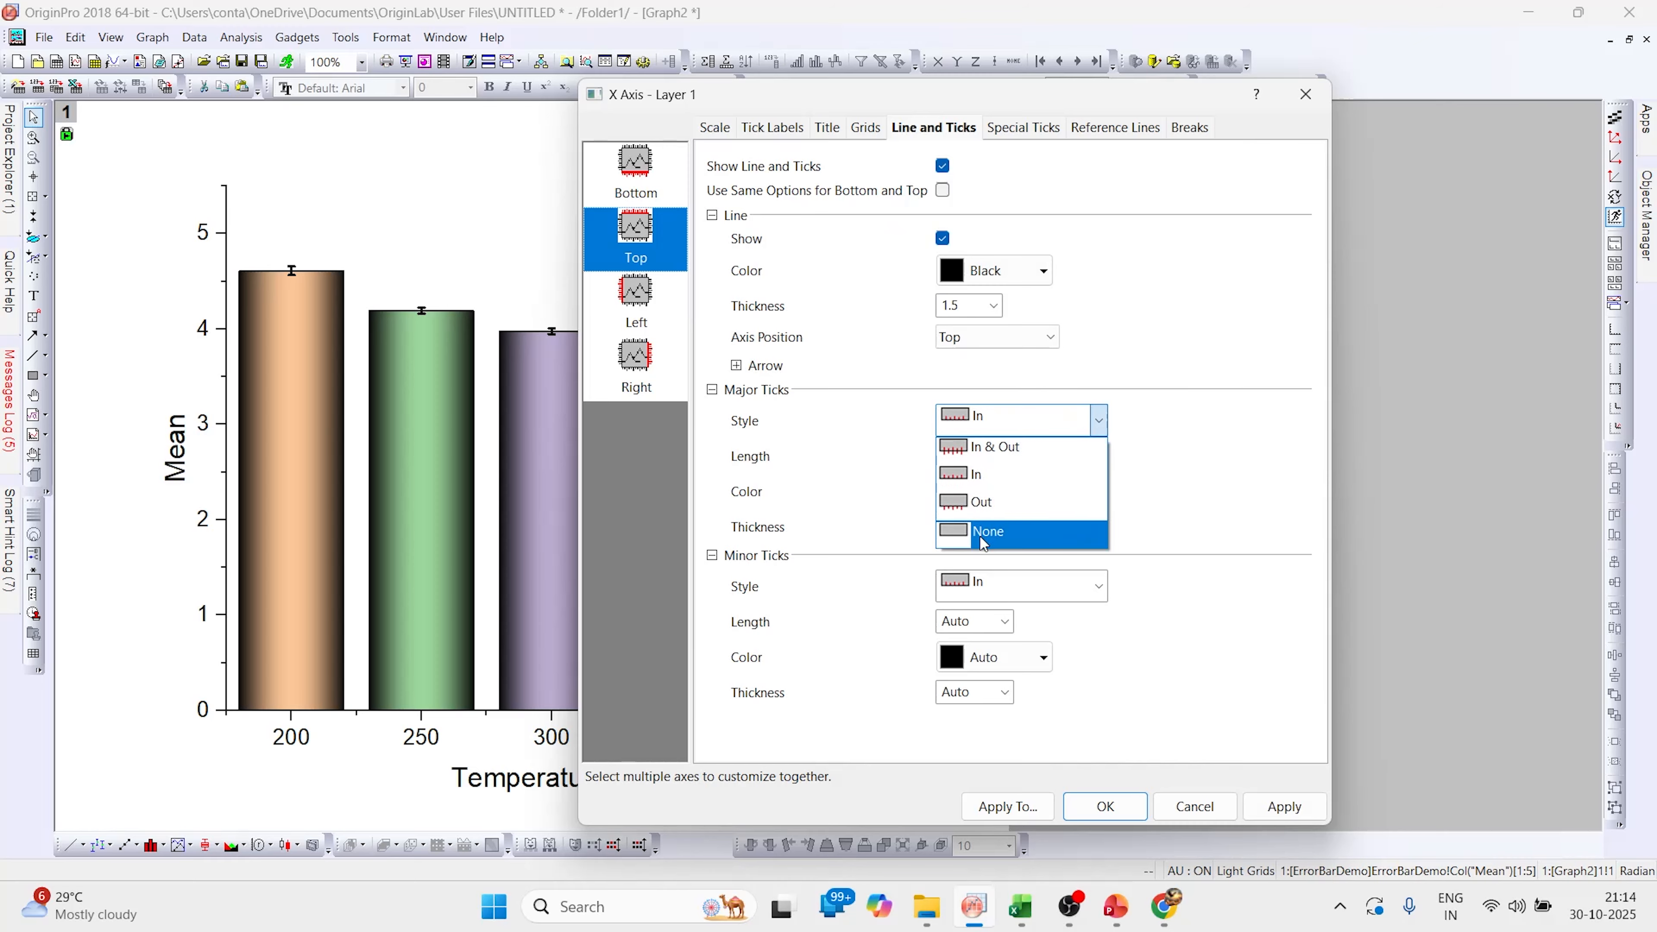
left_click(1080, 535)
left_click(1074, 591)
left_click(1017, 695)
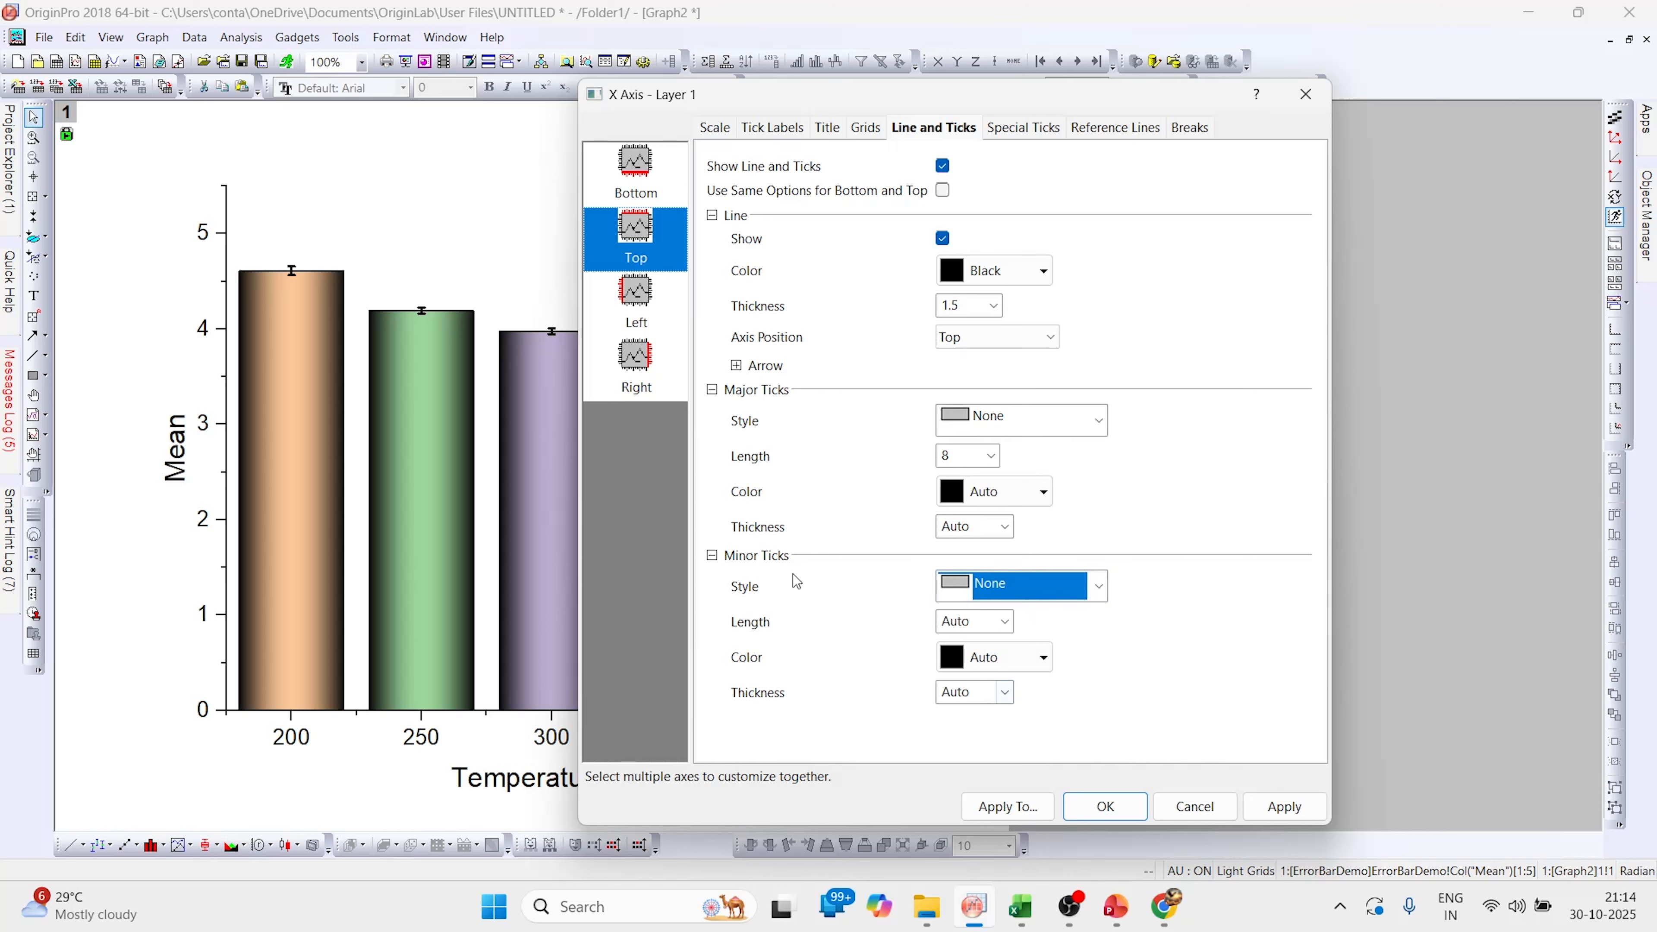
Show the right axis line with major and minor ticks set to None, and apply the axis settings
left_click(640, 369)
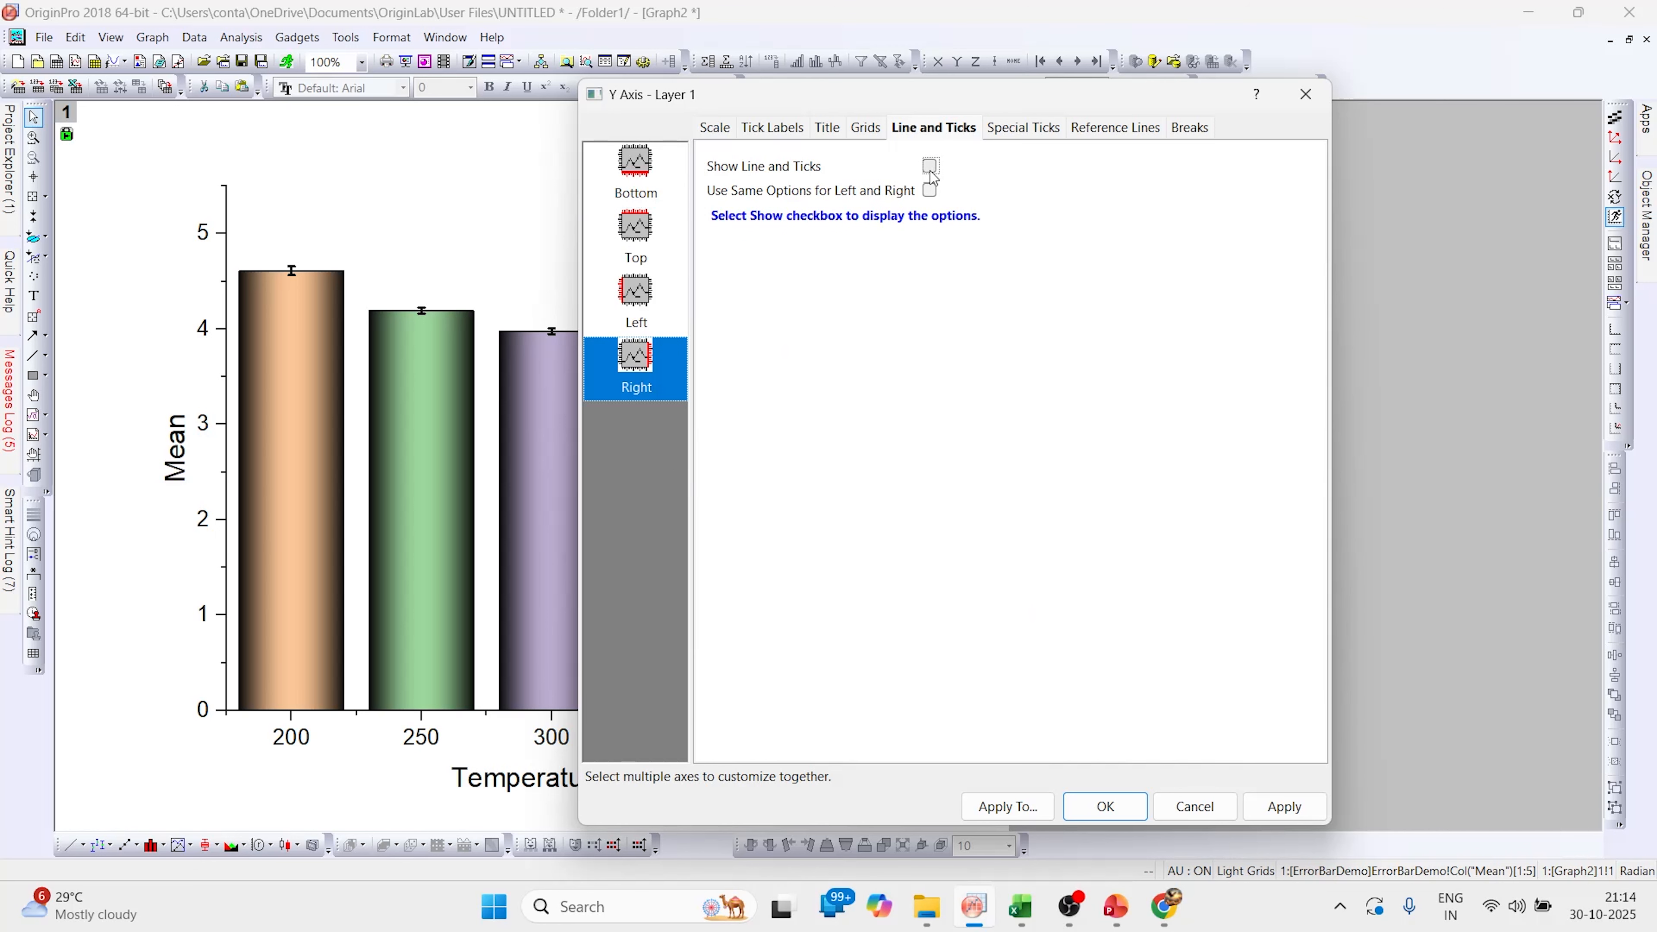
left_click(929, 166)
left_click(1043, 419)
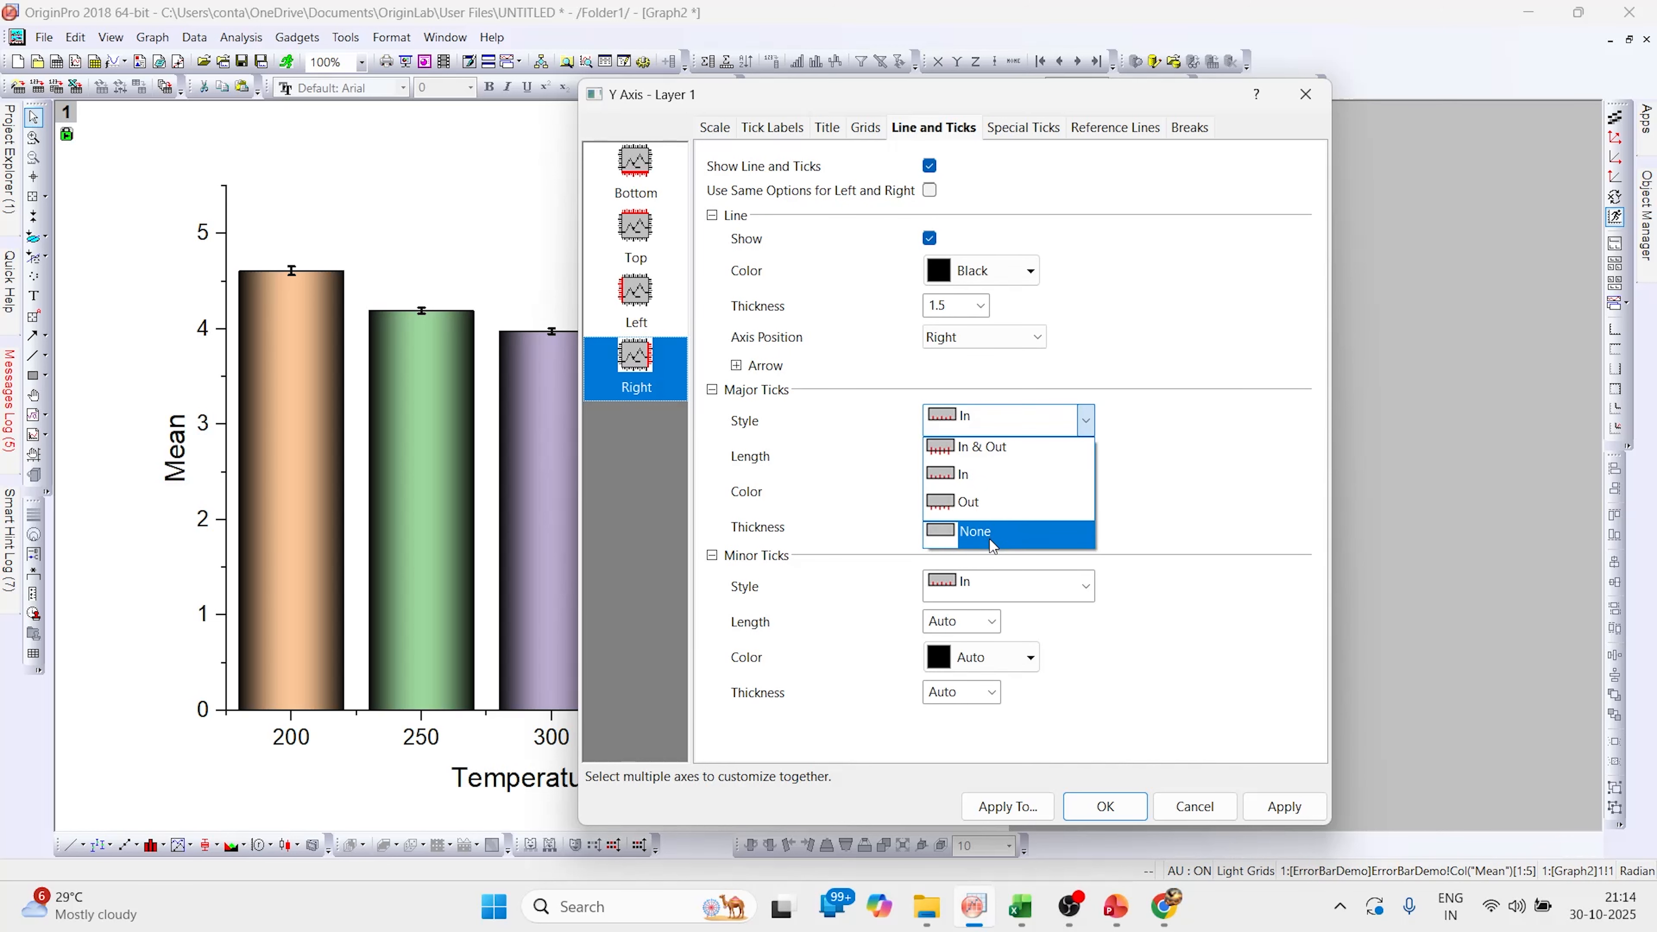
left_click(1051, 535)
left_click(998, 695)
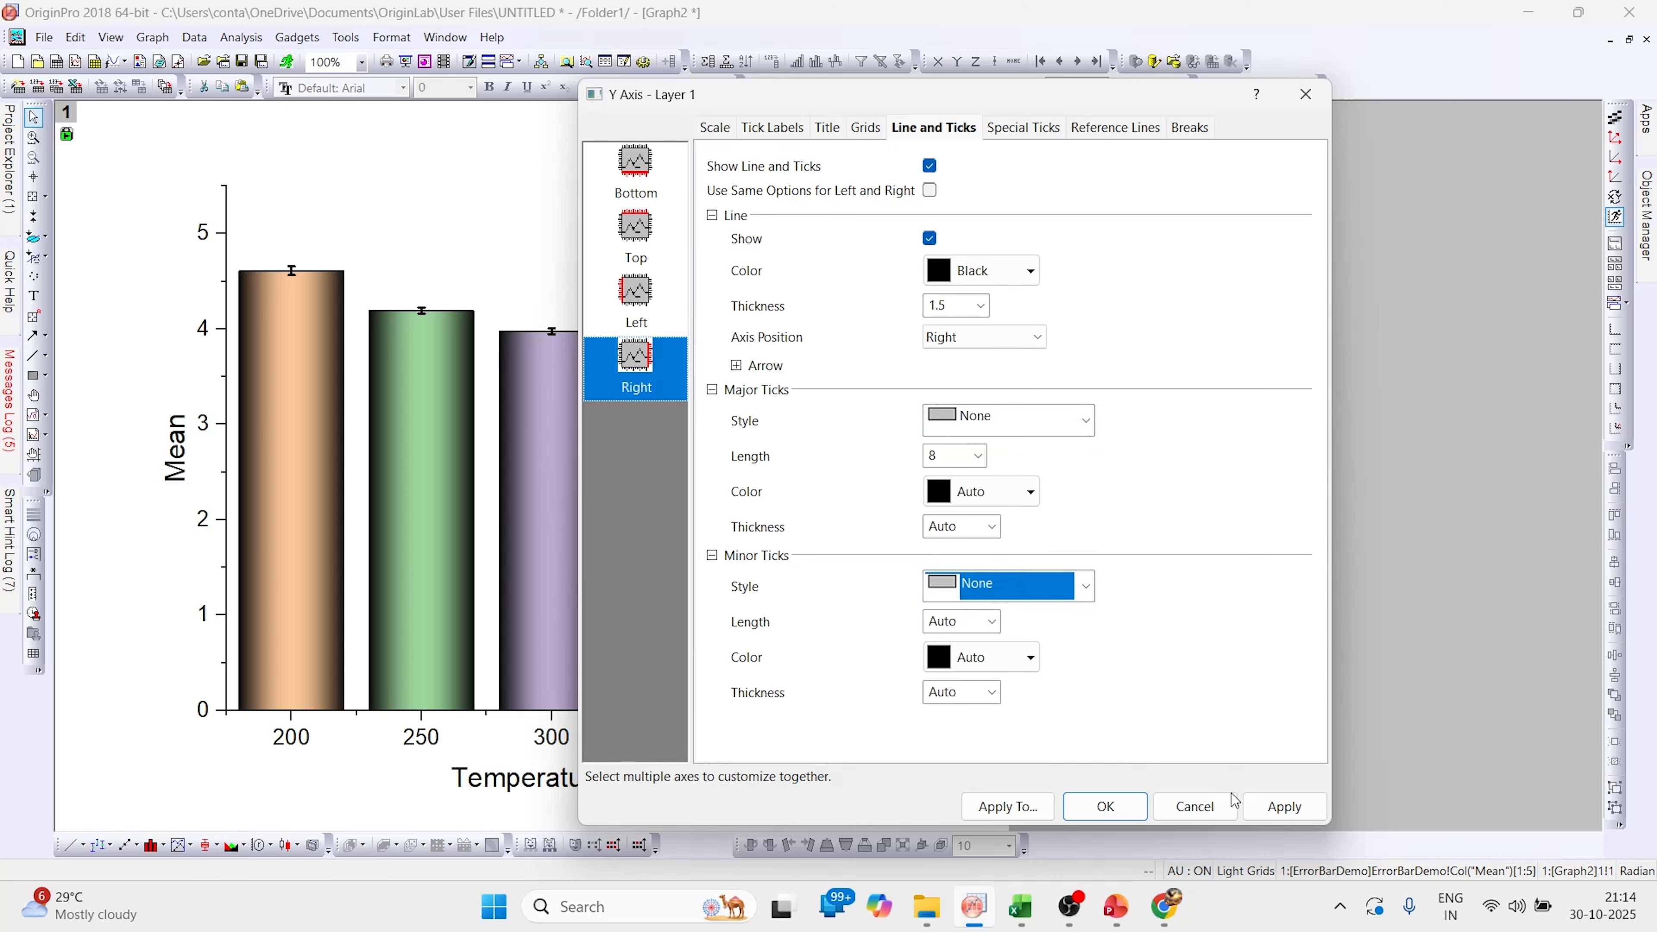
left_click(1266, 816)
left_click(1108, 814)
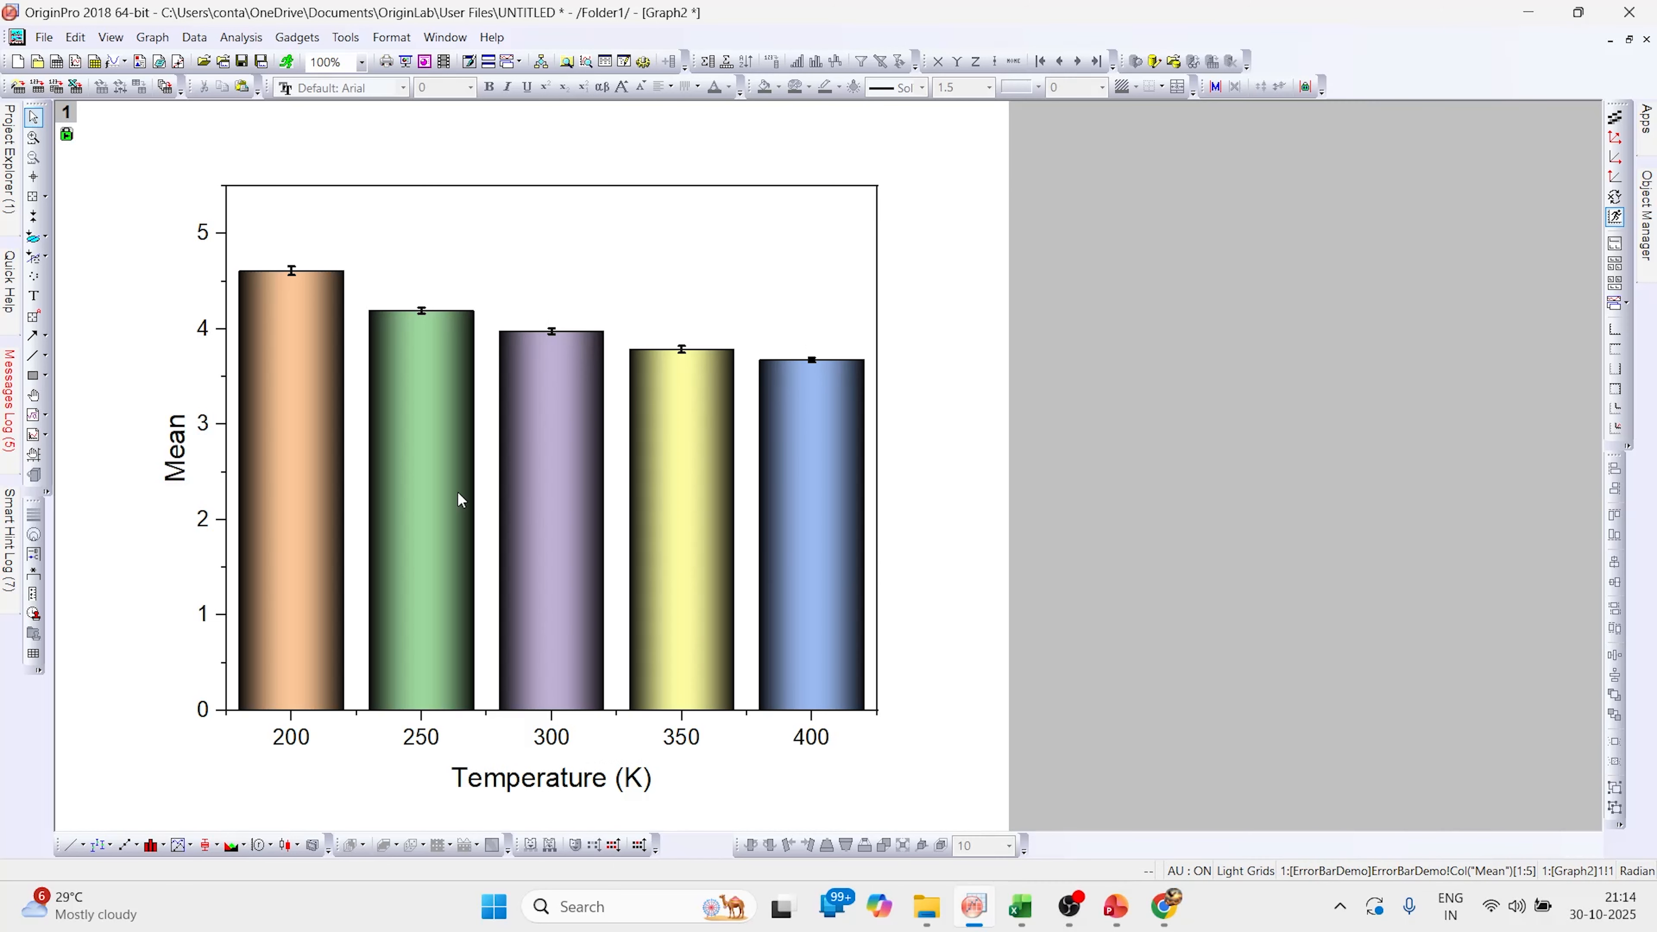
Rename the Y-axis title to "Thermal conductivity of SiO2 film"
double_click(181, 467)
key("BackSpace")
key("BackSpace")
key("BackSpace")
key("BackSpace")
key("BackSpace")
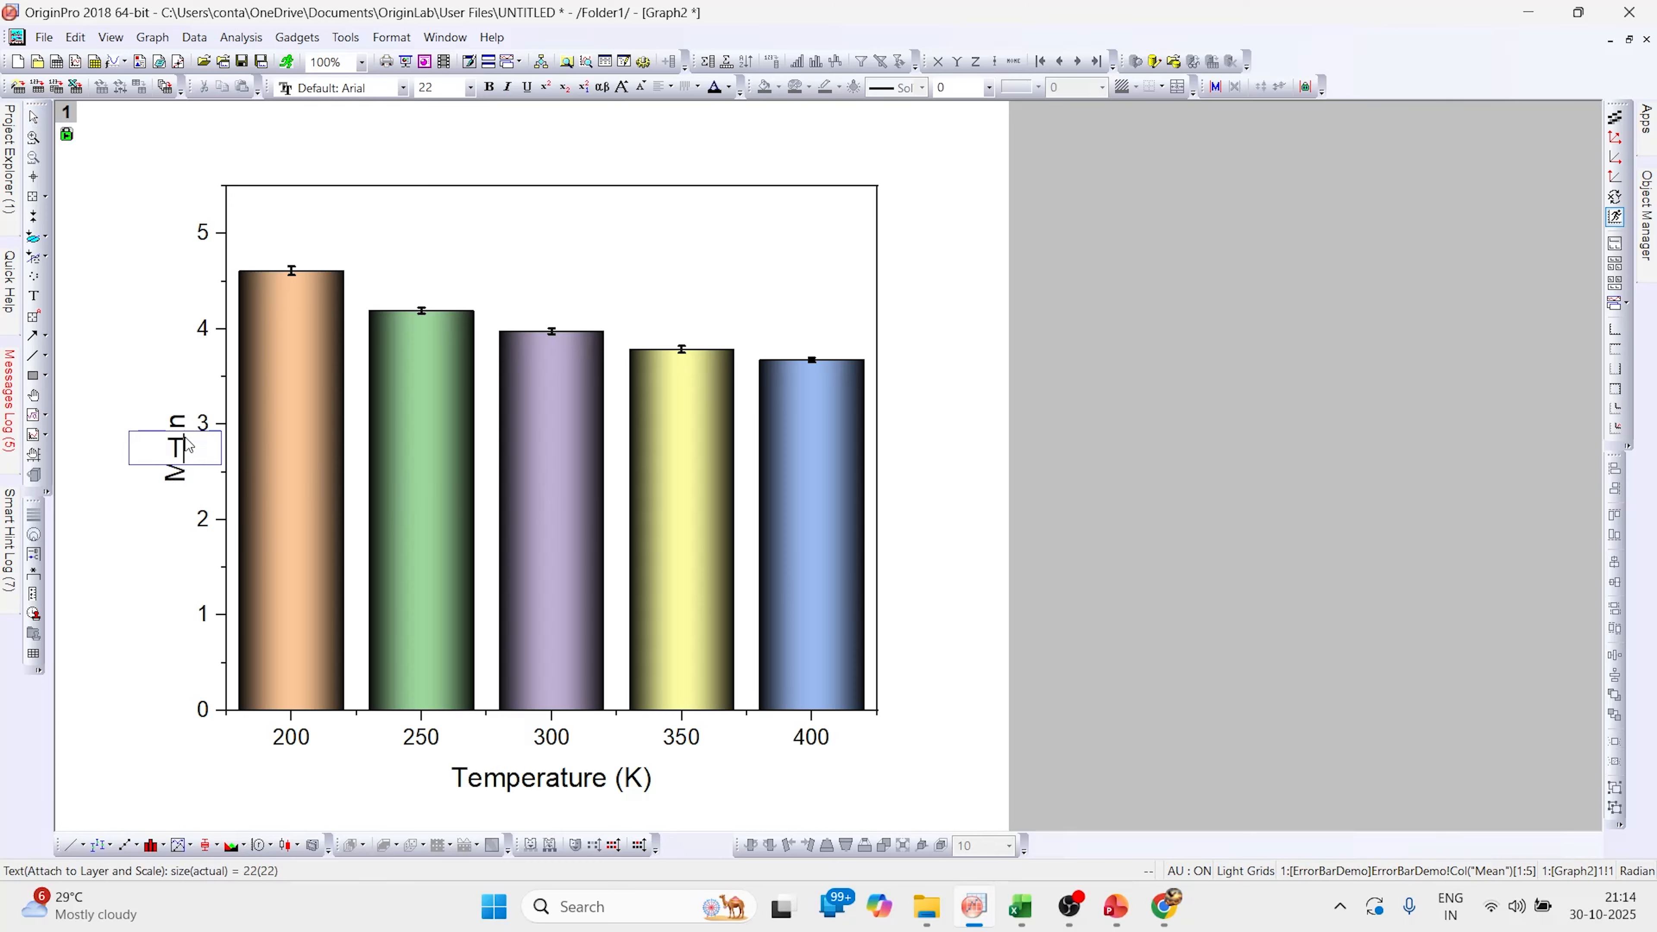
type("Thermal d")
type("onducutivi")
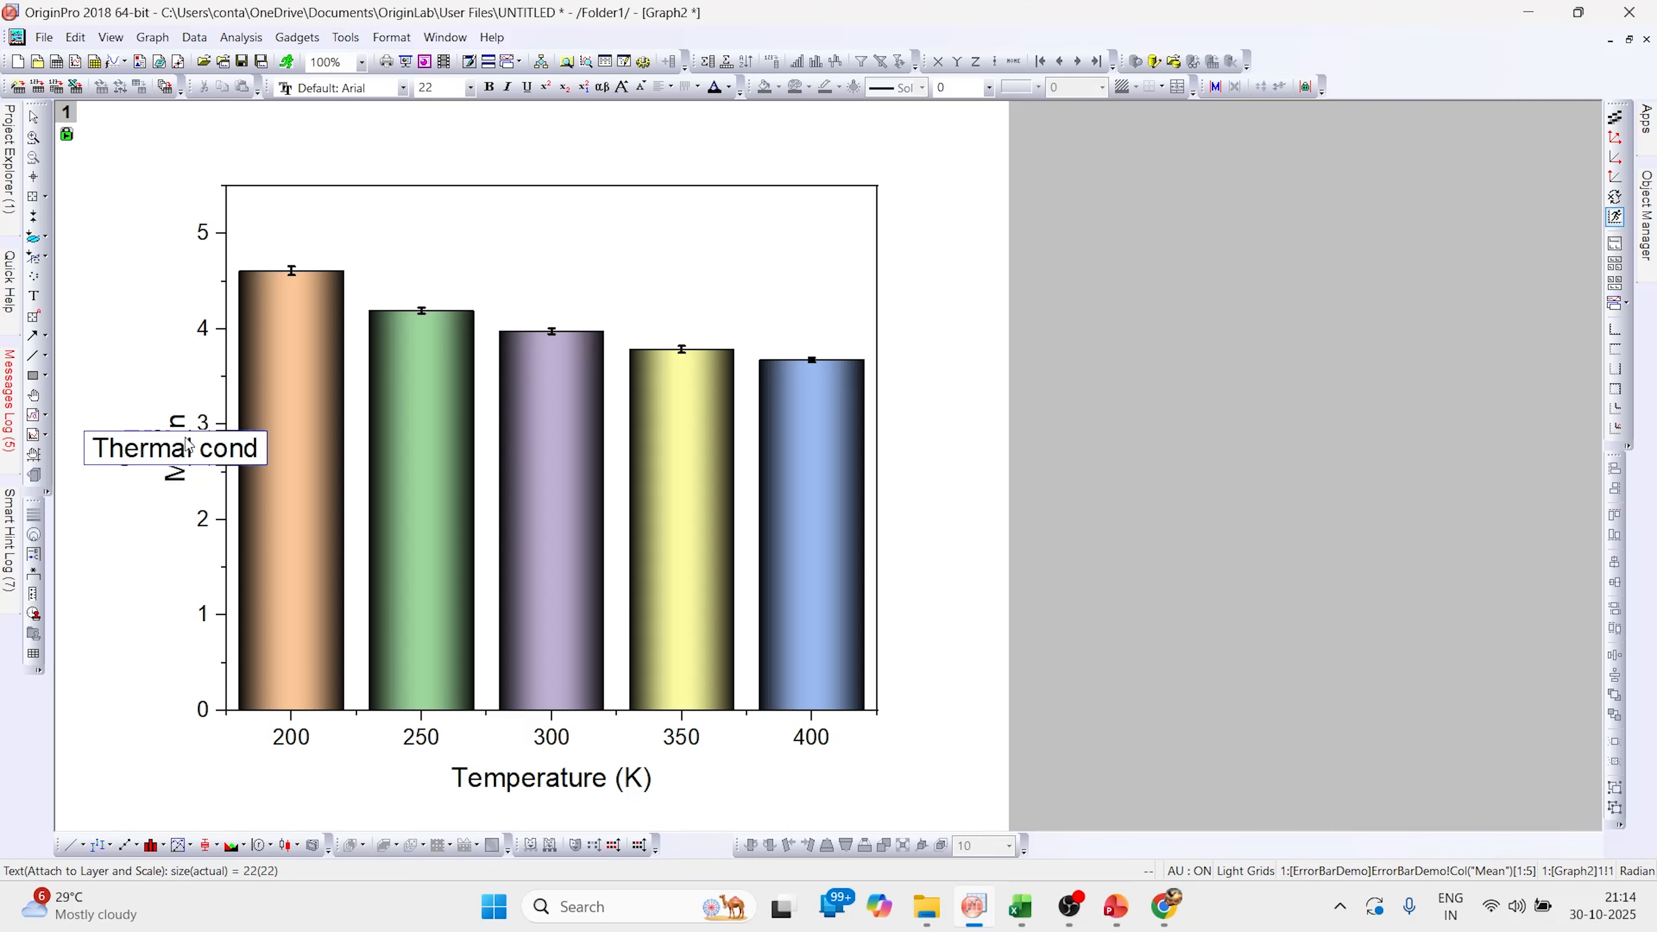
key("BackSpace")
key("BackSpace")
key("BackSpace")
key("BackSpace")
key("BackSpace")
type("tii")
key("BackSpace")
type("v")
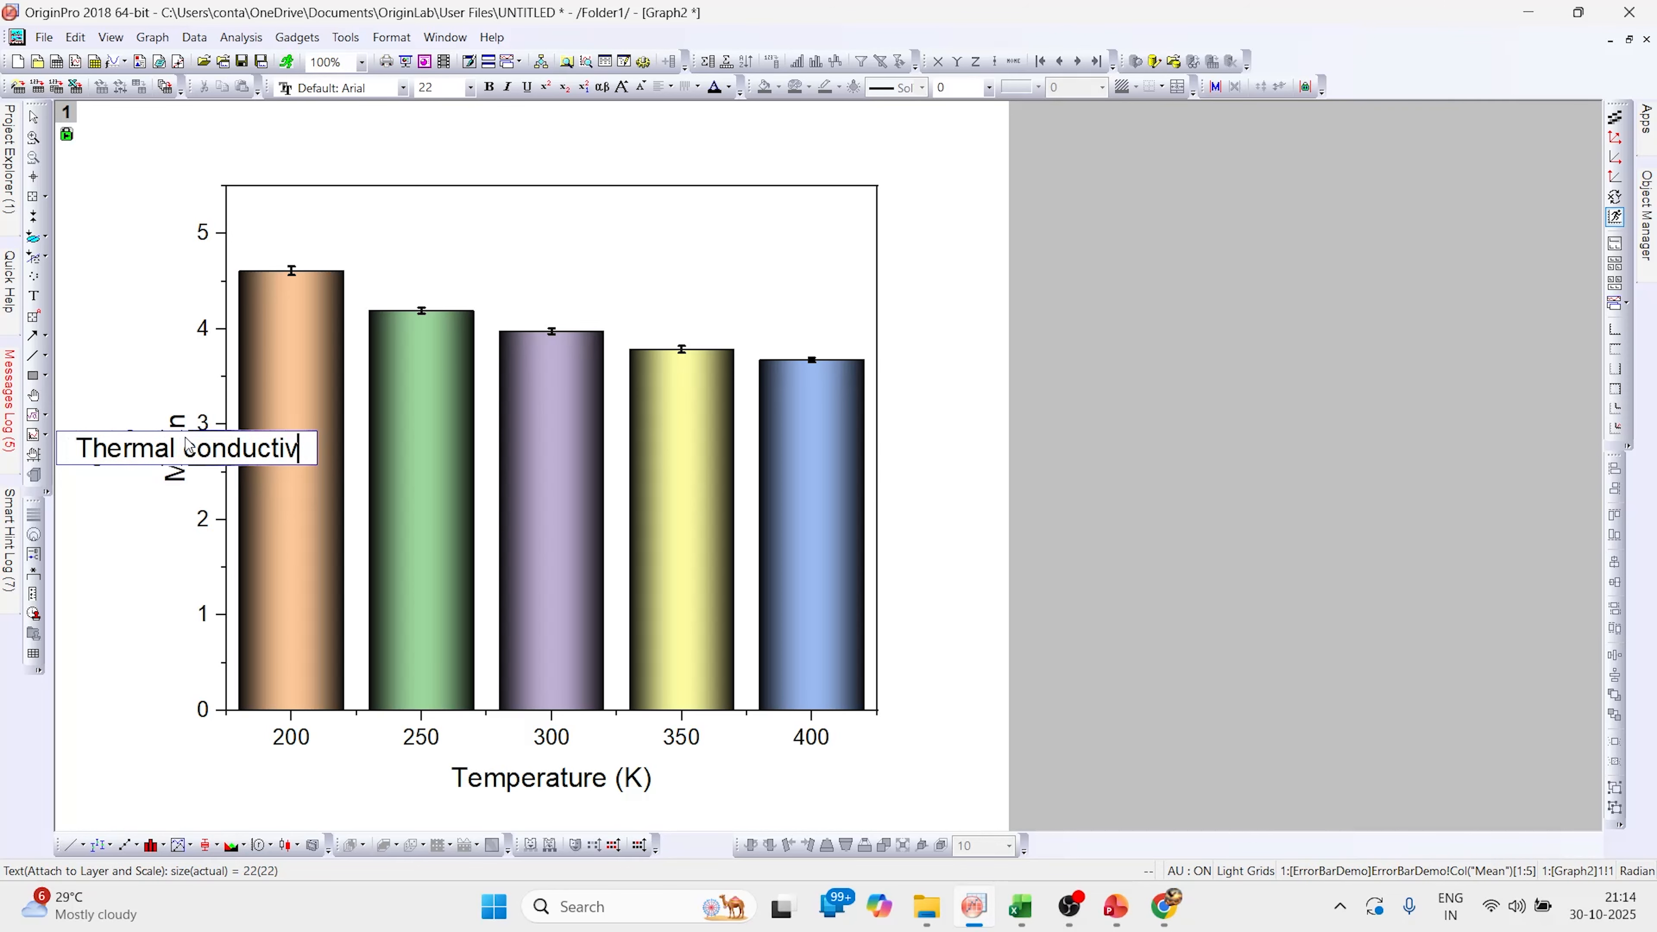
type("ity of S")
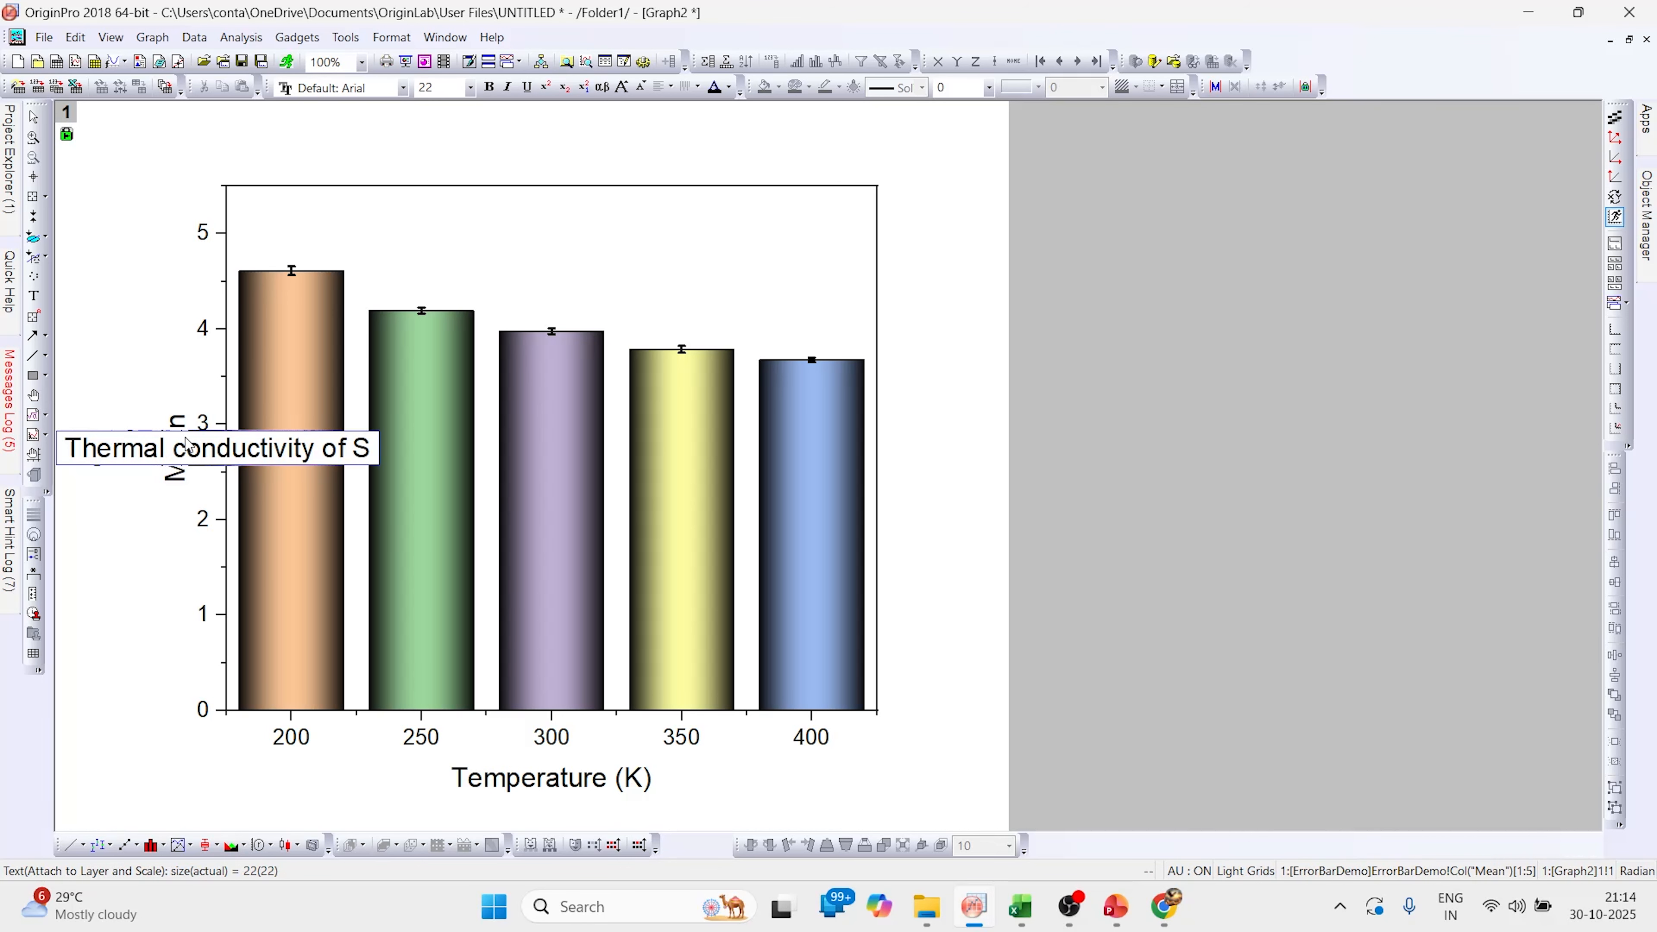
type("iO2 film")
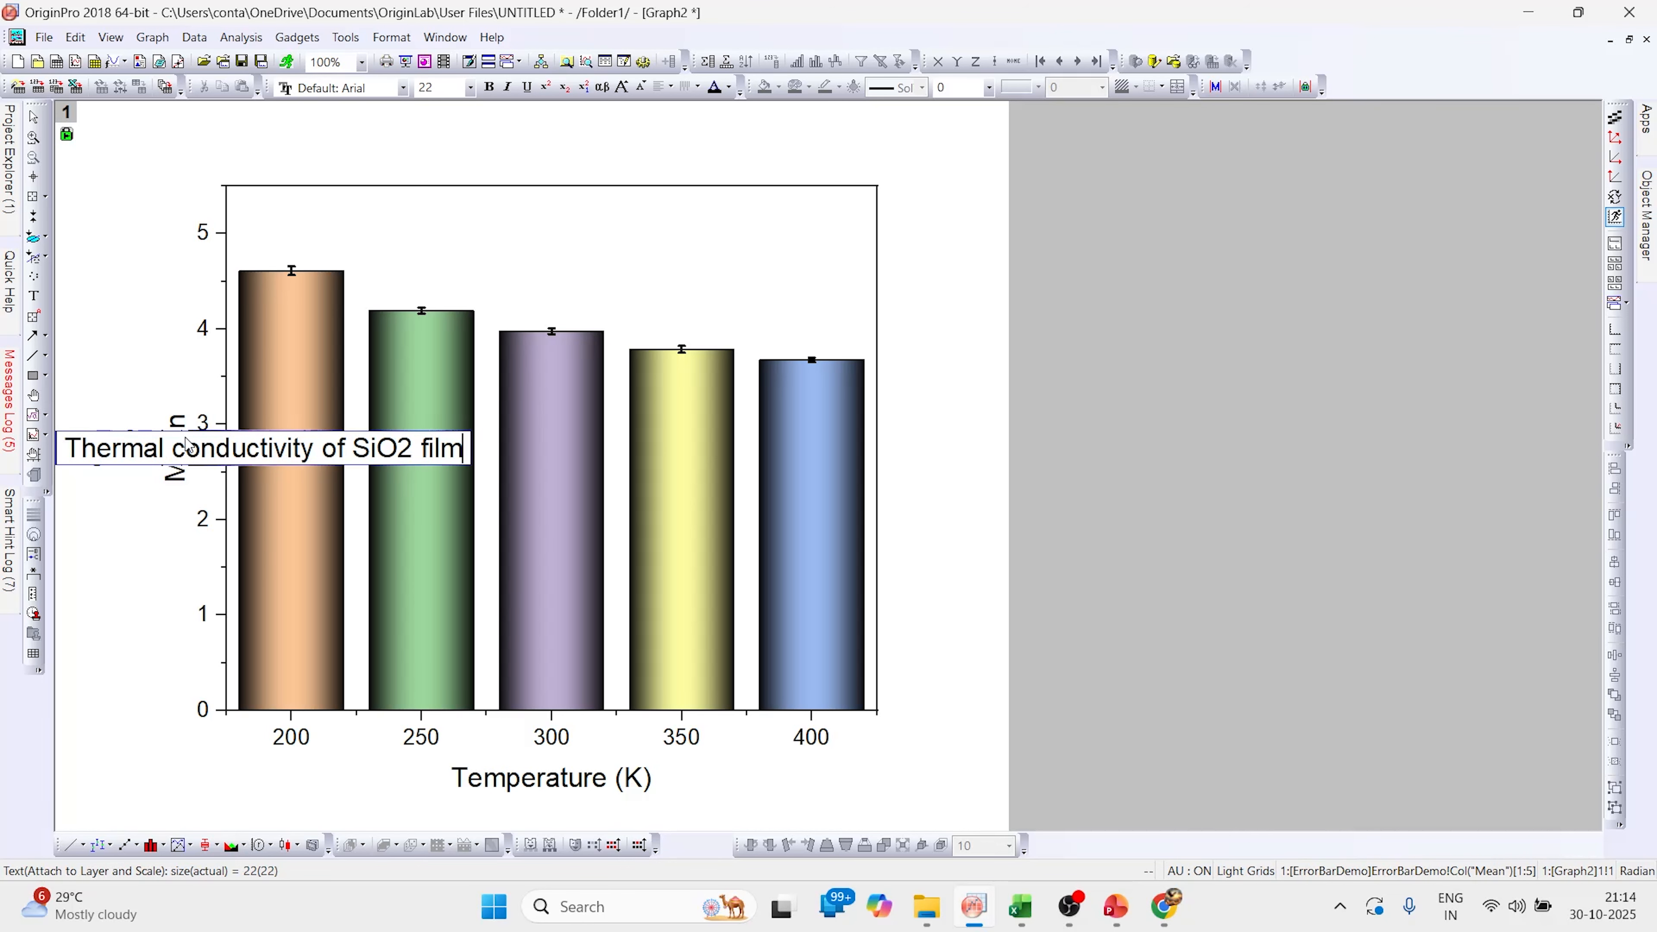
Make the 2 in SiO2 a subscript in the Y-axis title
left_click_drag(399, 449, 413, 450)
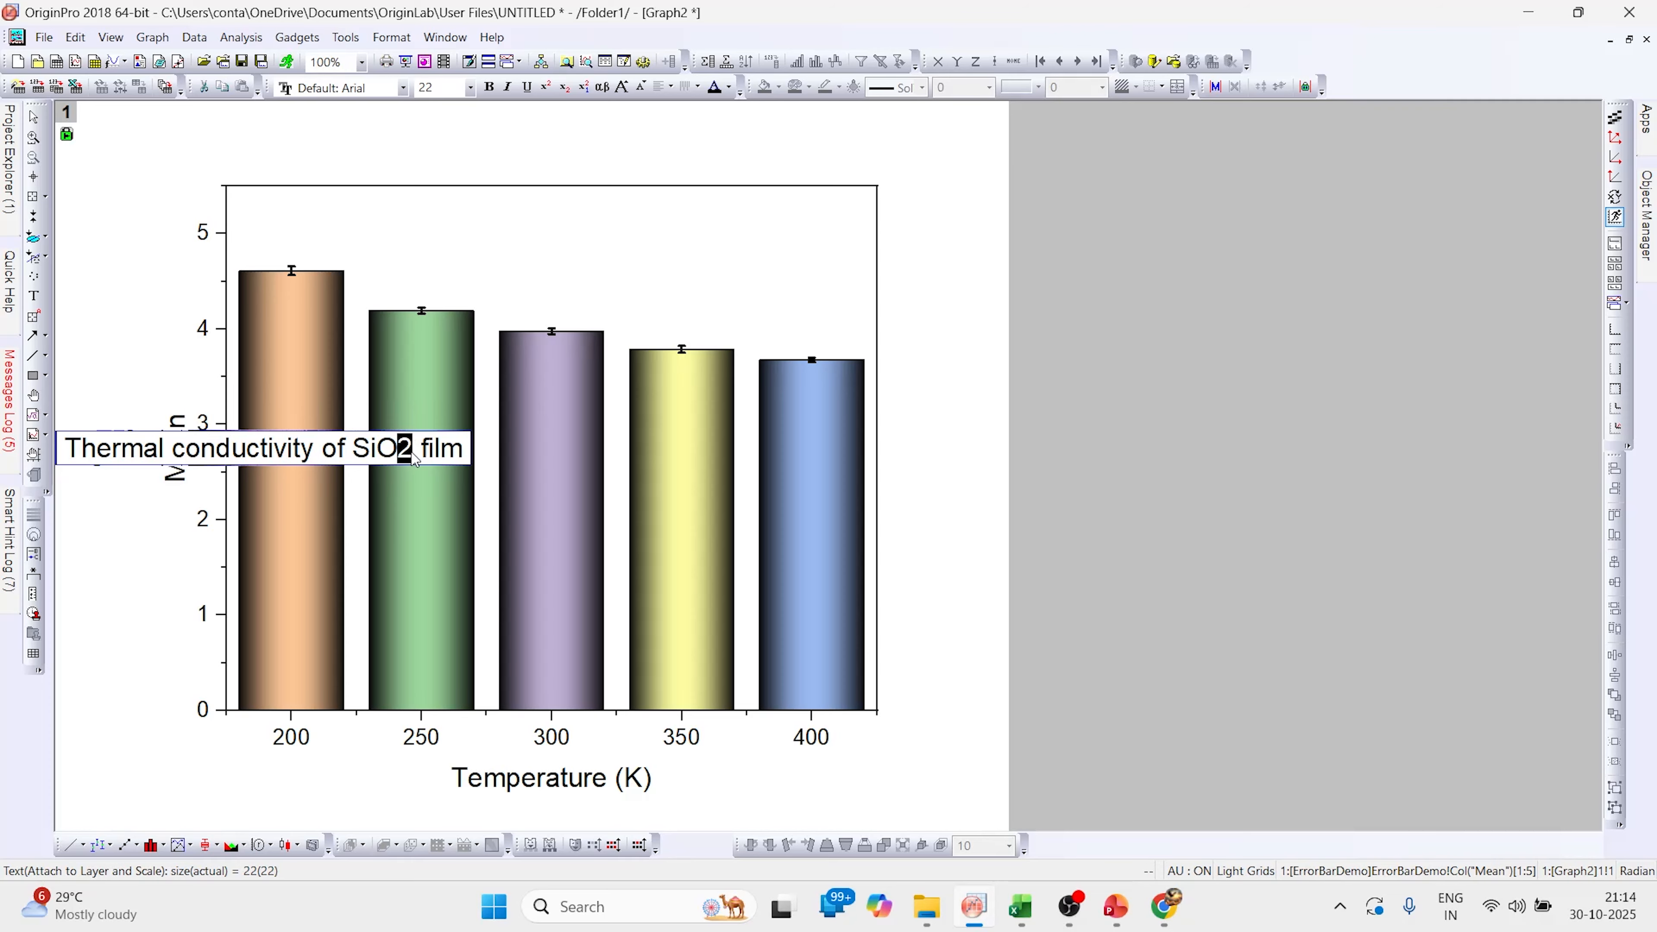
left_click(565, 87)
left_click(347, 630)
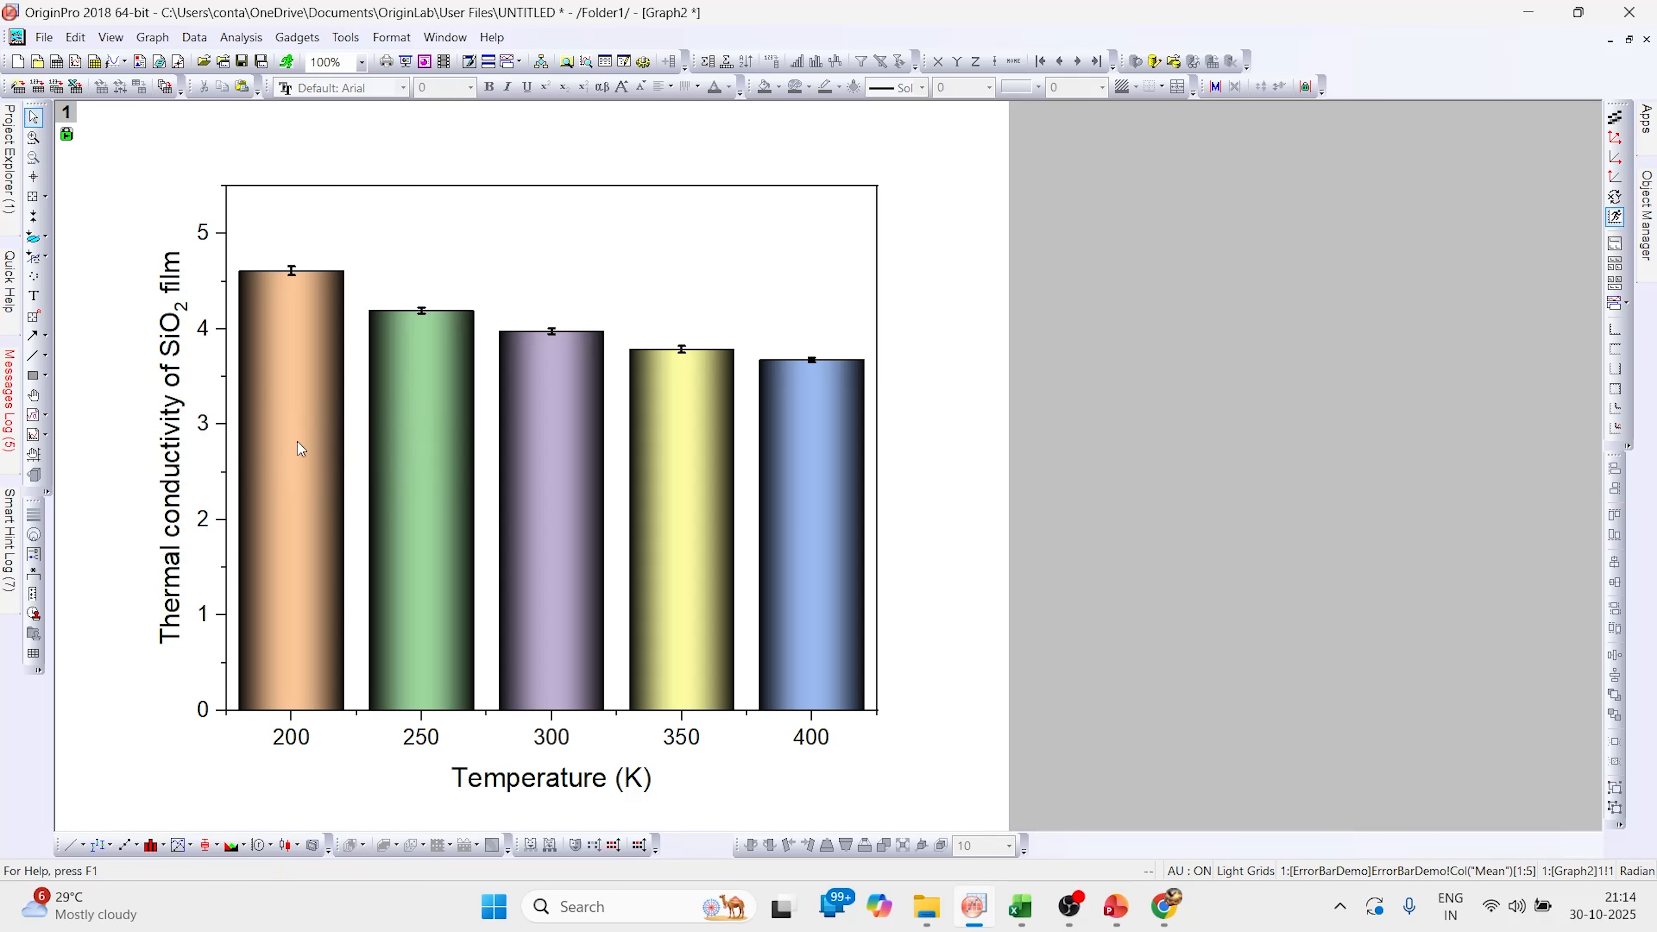
Save the project as "Thermal conductivity SiO2 film" on New Volume (E:)
left_click(44, 37)
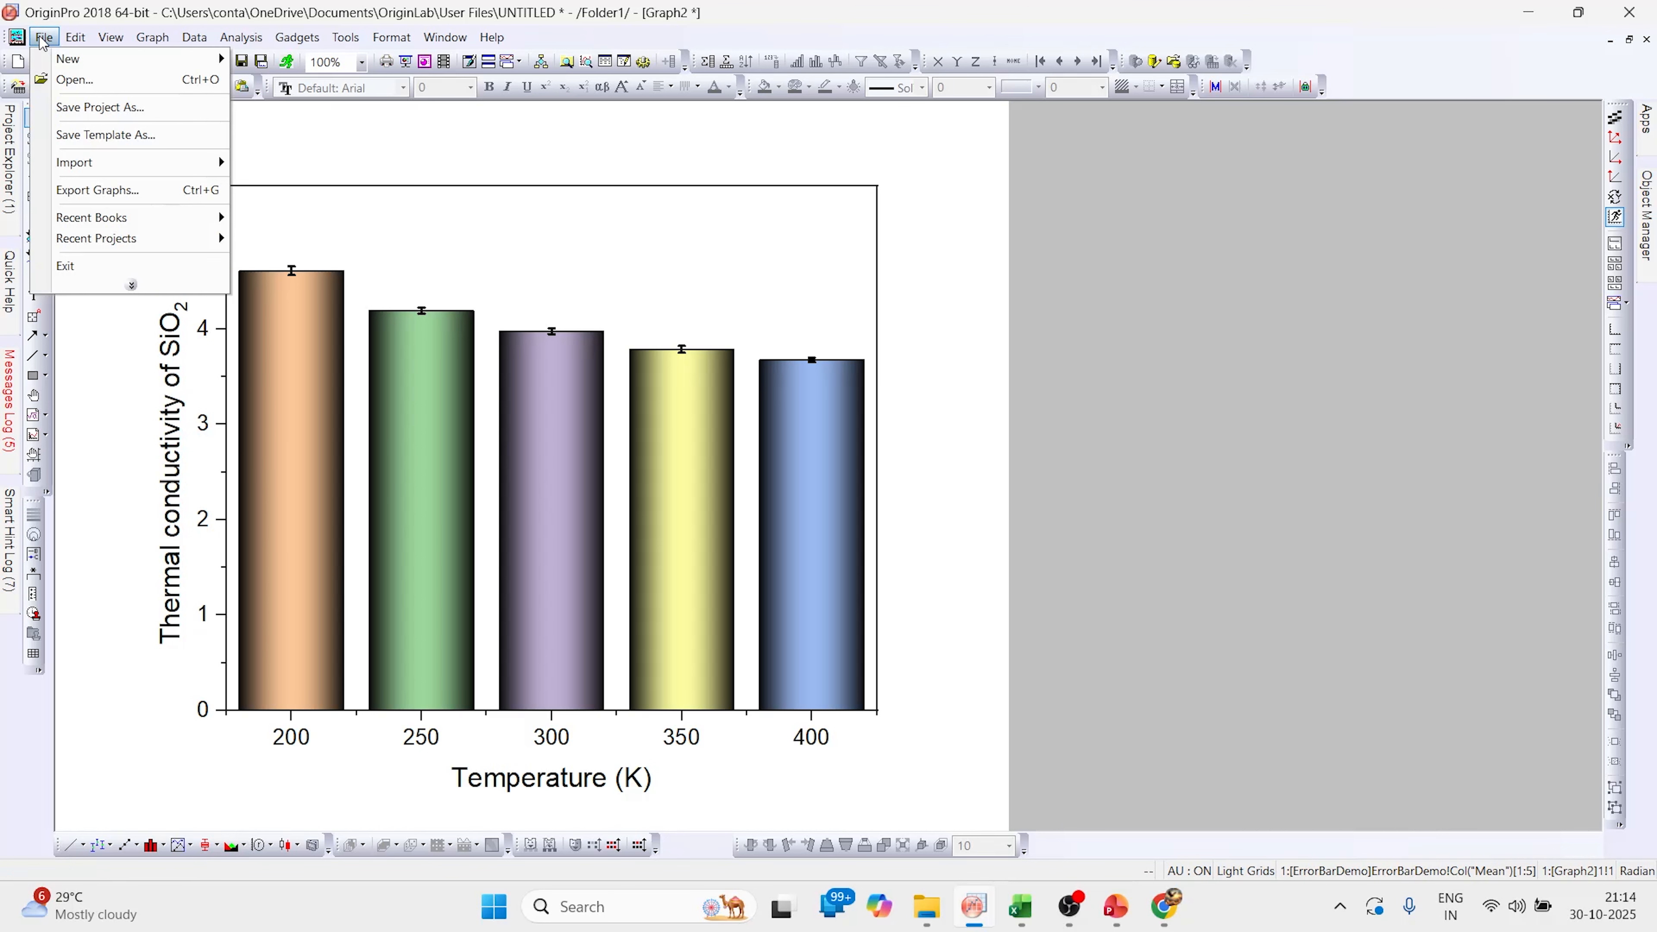
left_click(64, 113)
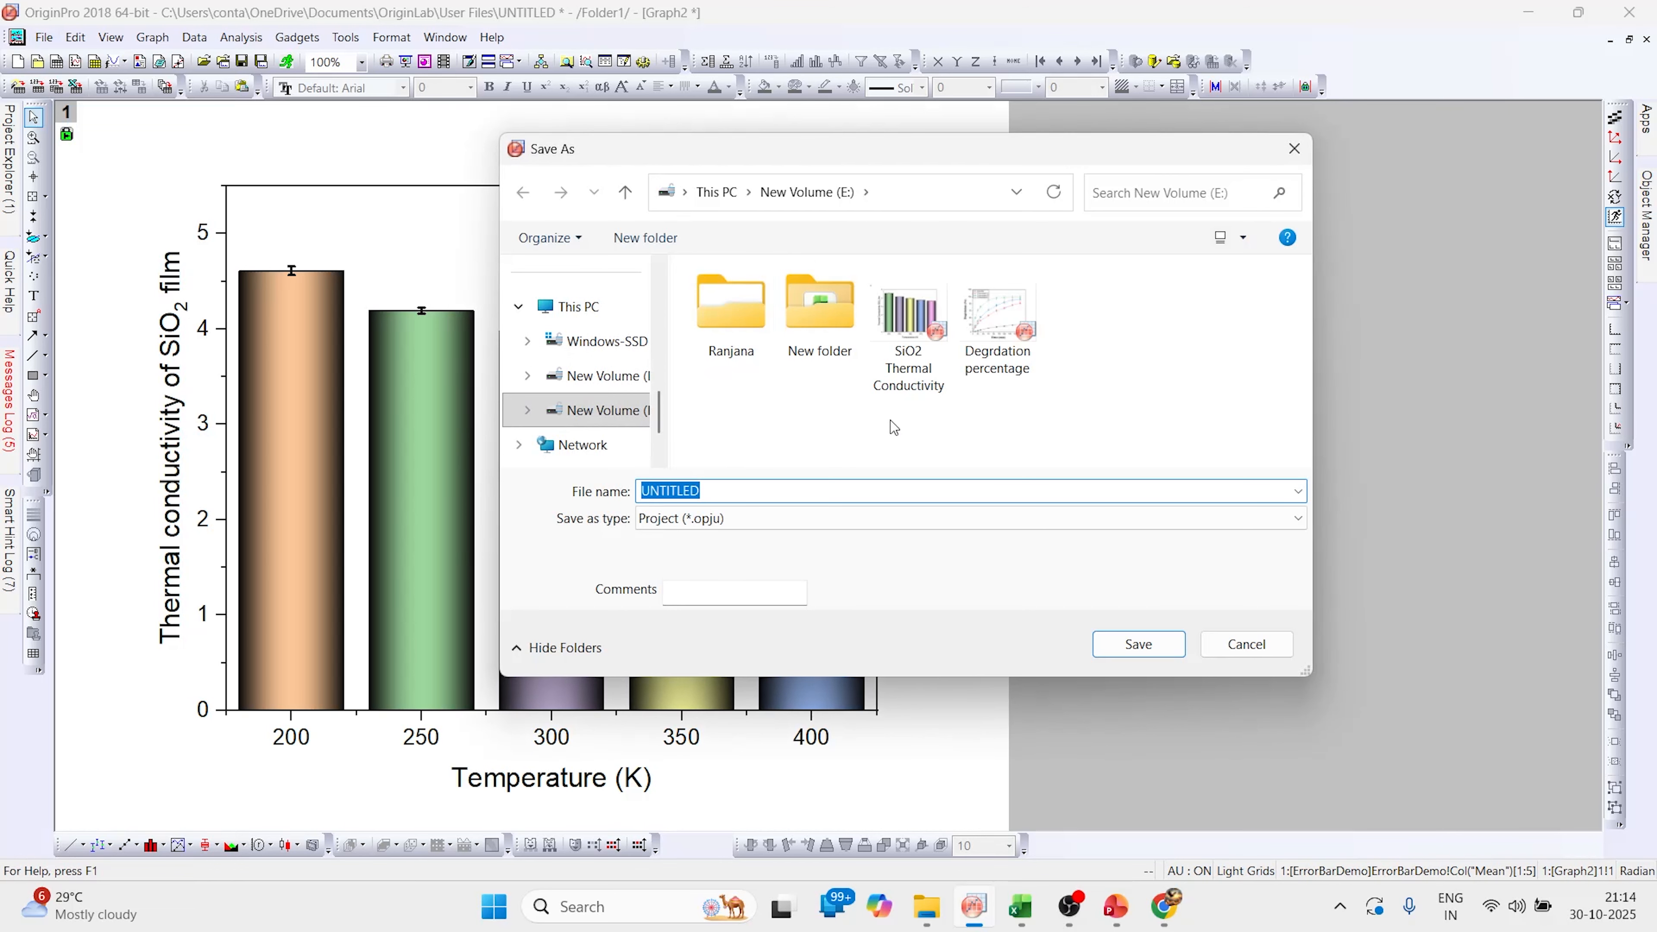
type("Thermal conductivity SiO2 film")
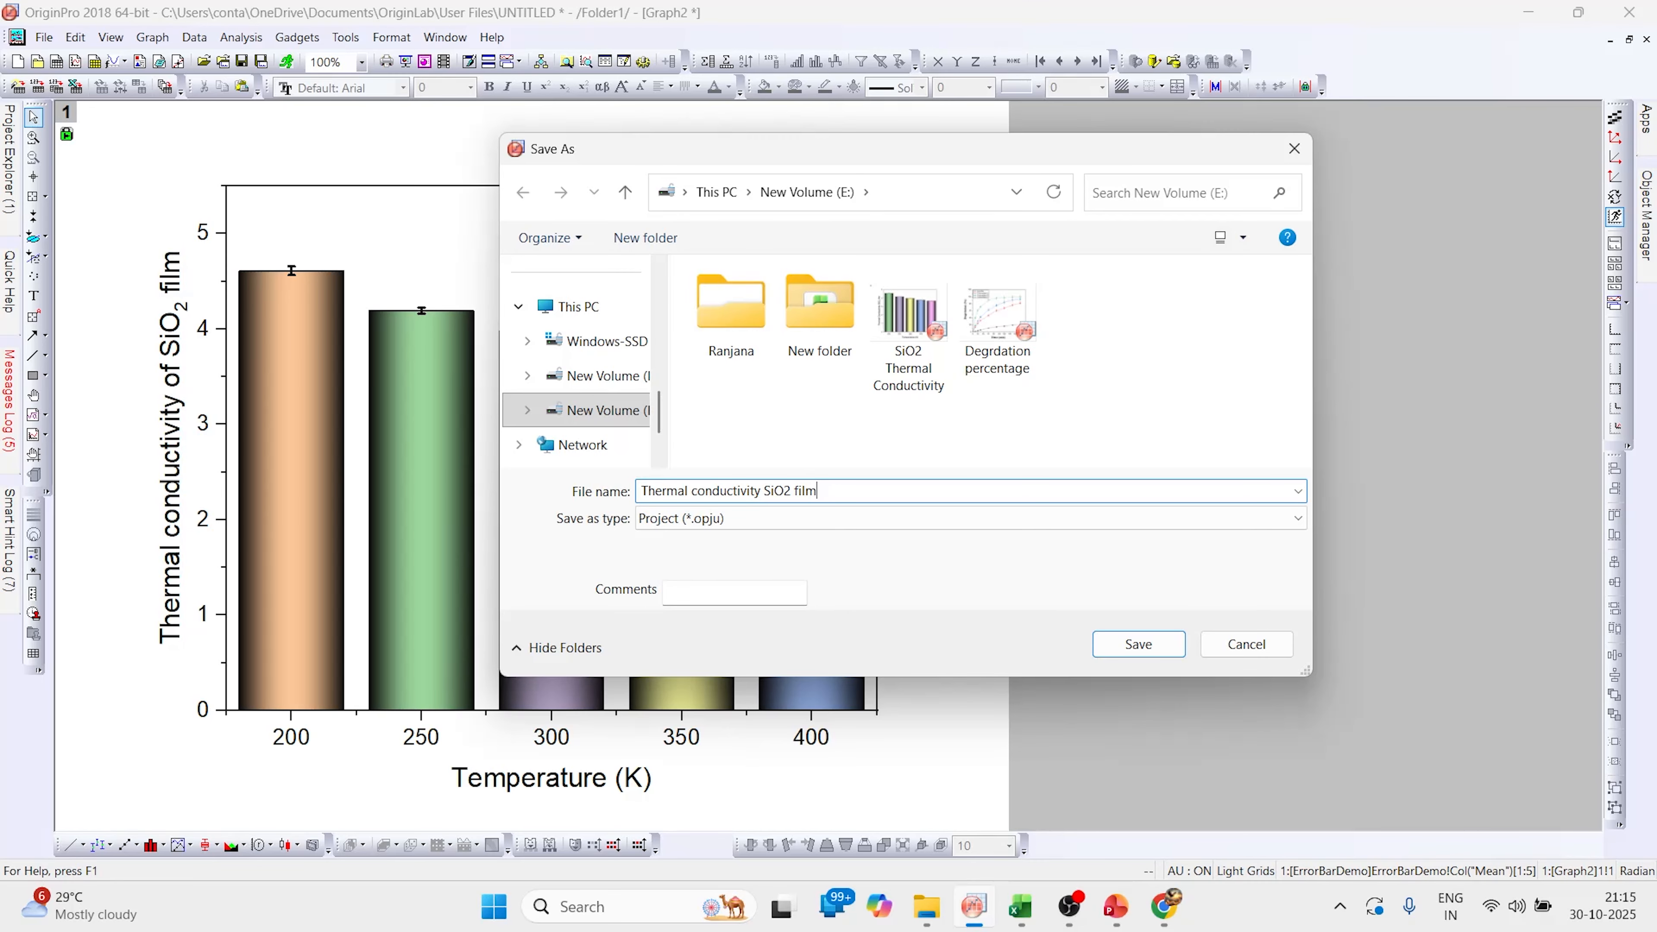
left_click(1107, 637)
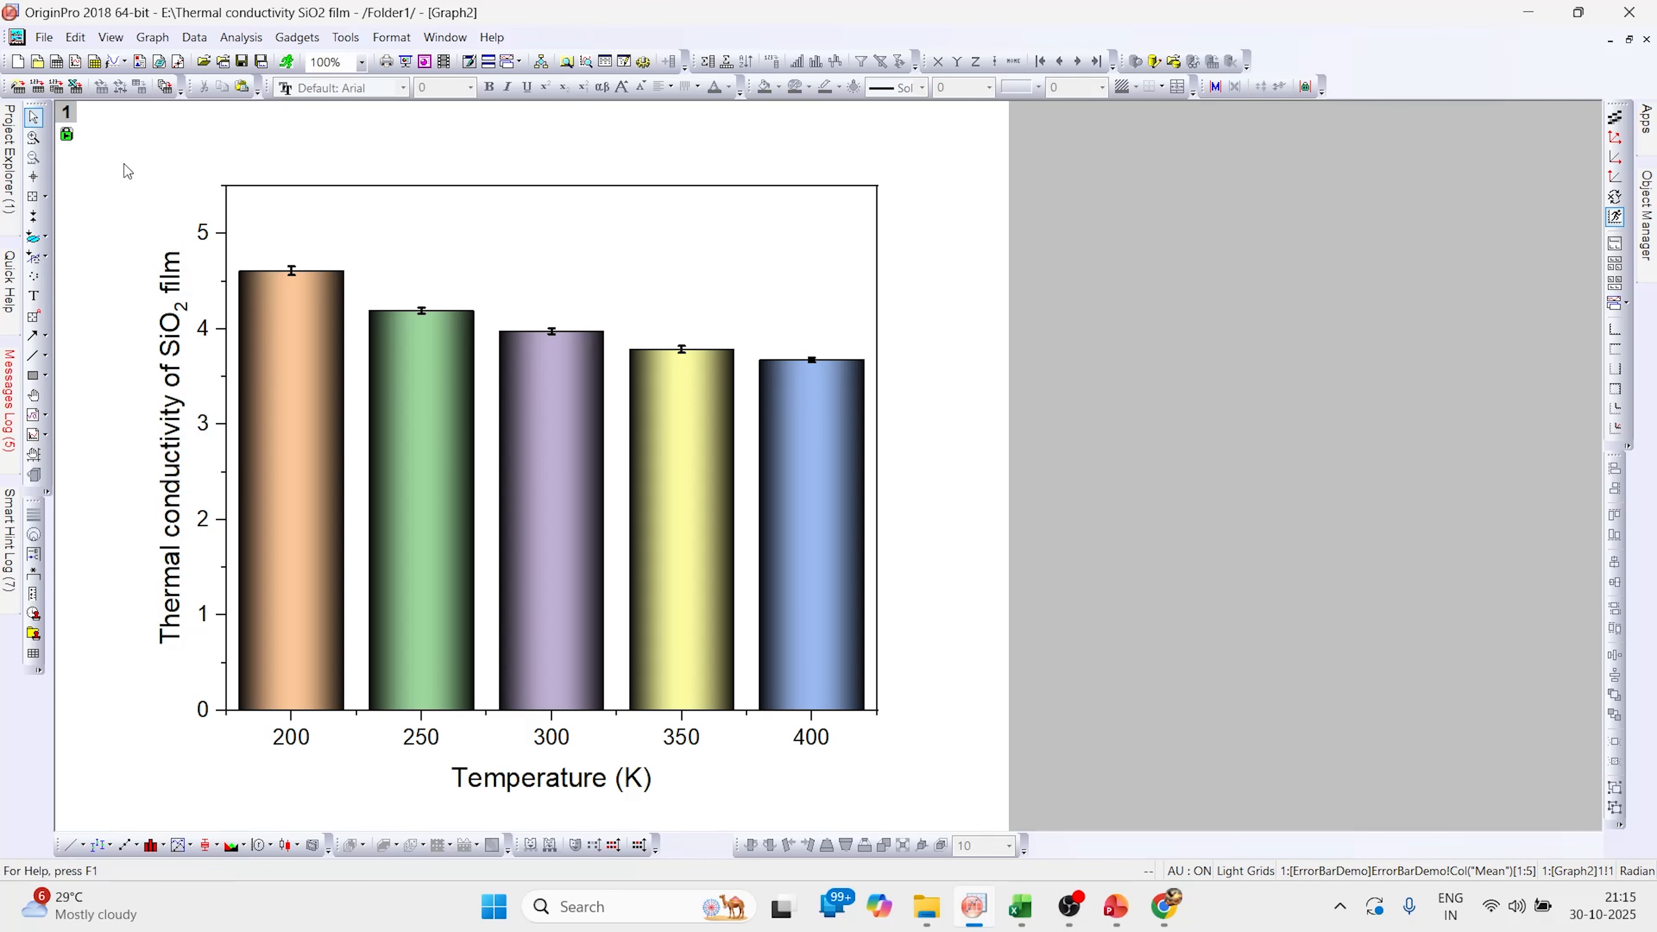
Open the Export Graphs dialog and set the image type to Portable Network Graphics (*.png)
left_click(45, 38)
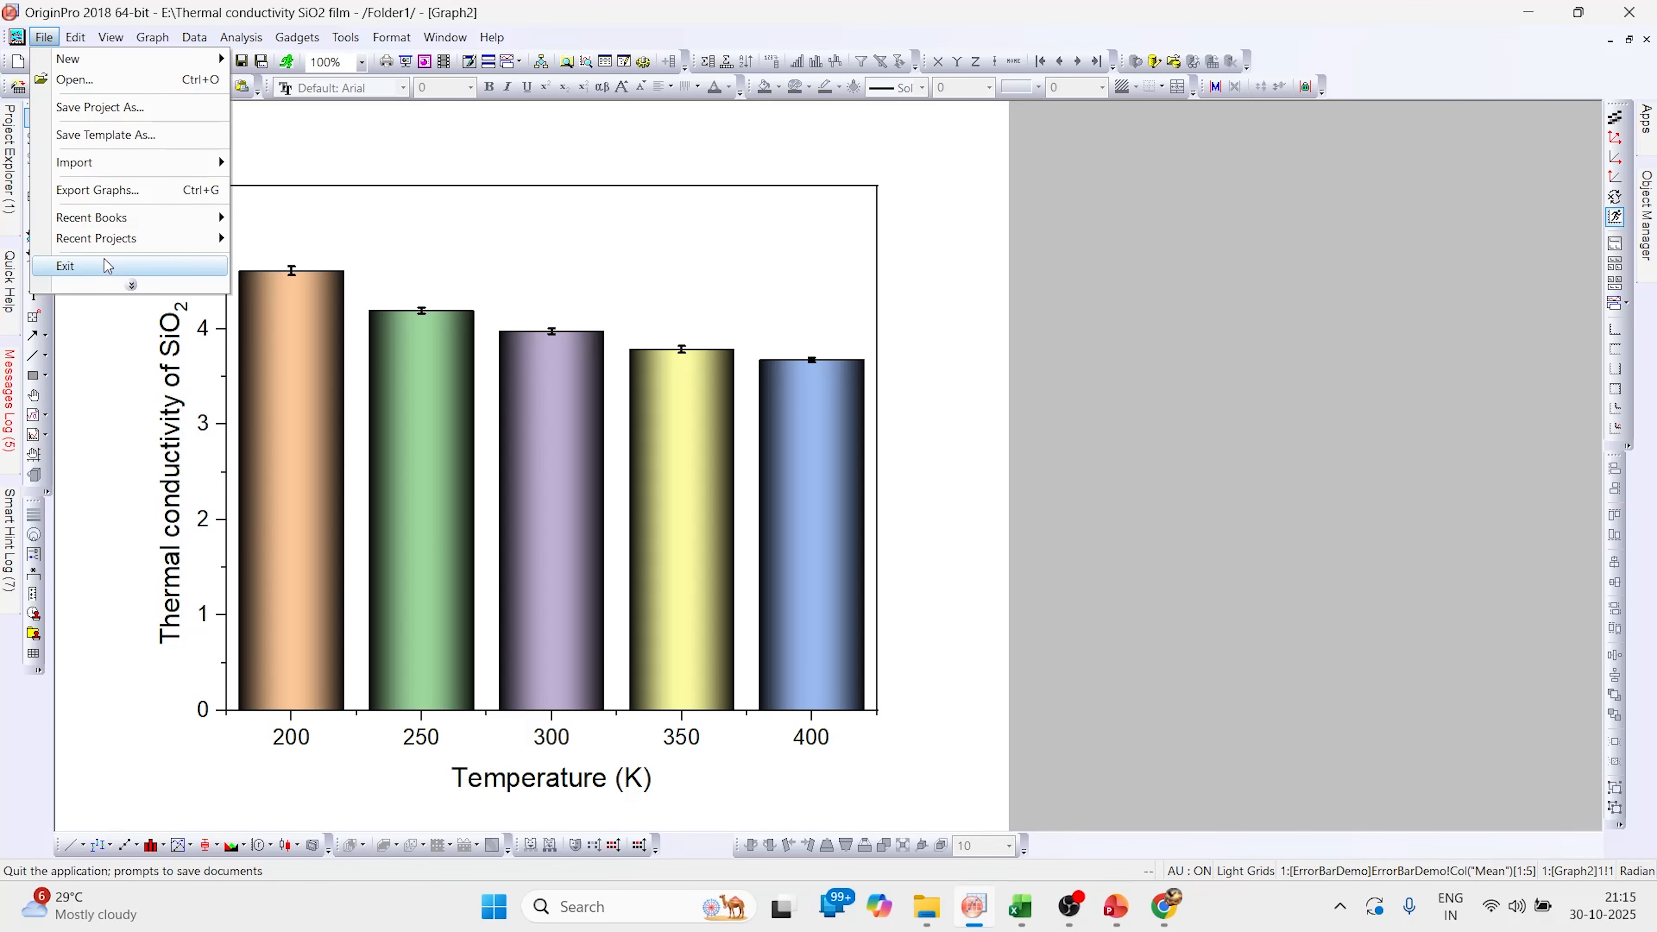
left_click(131, 285)
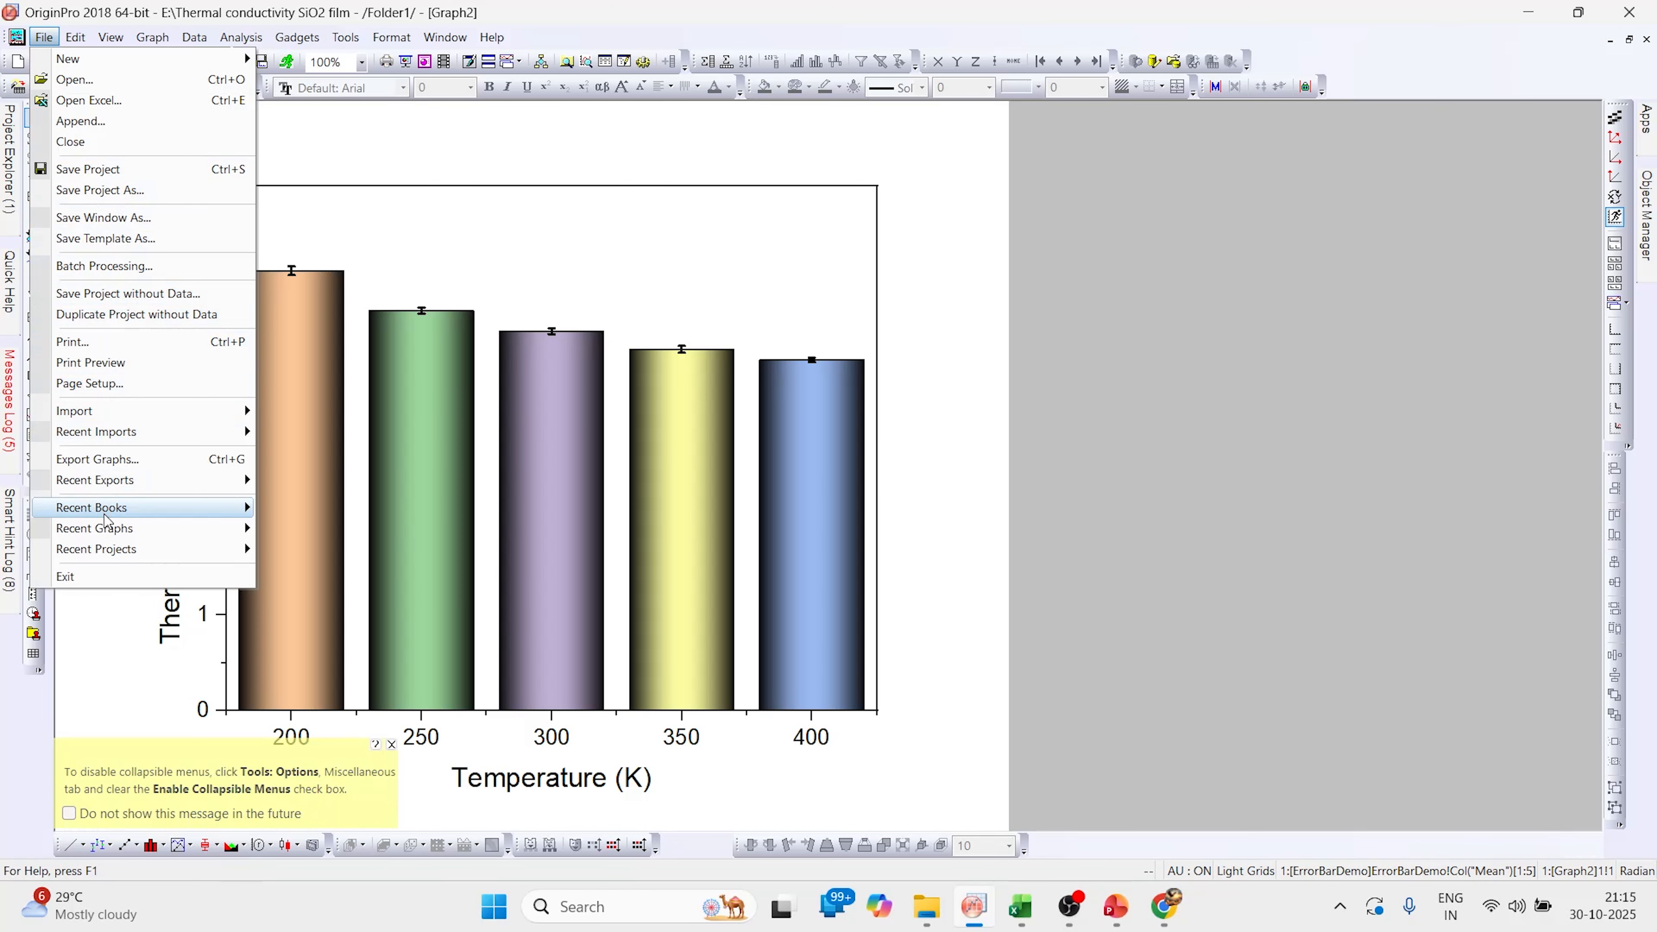
mouse_move(115, 490)
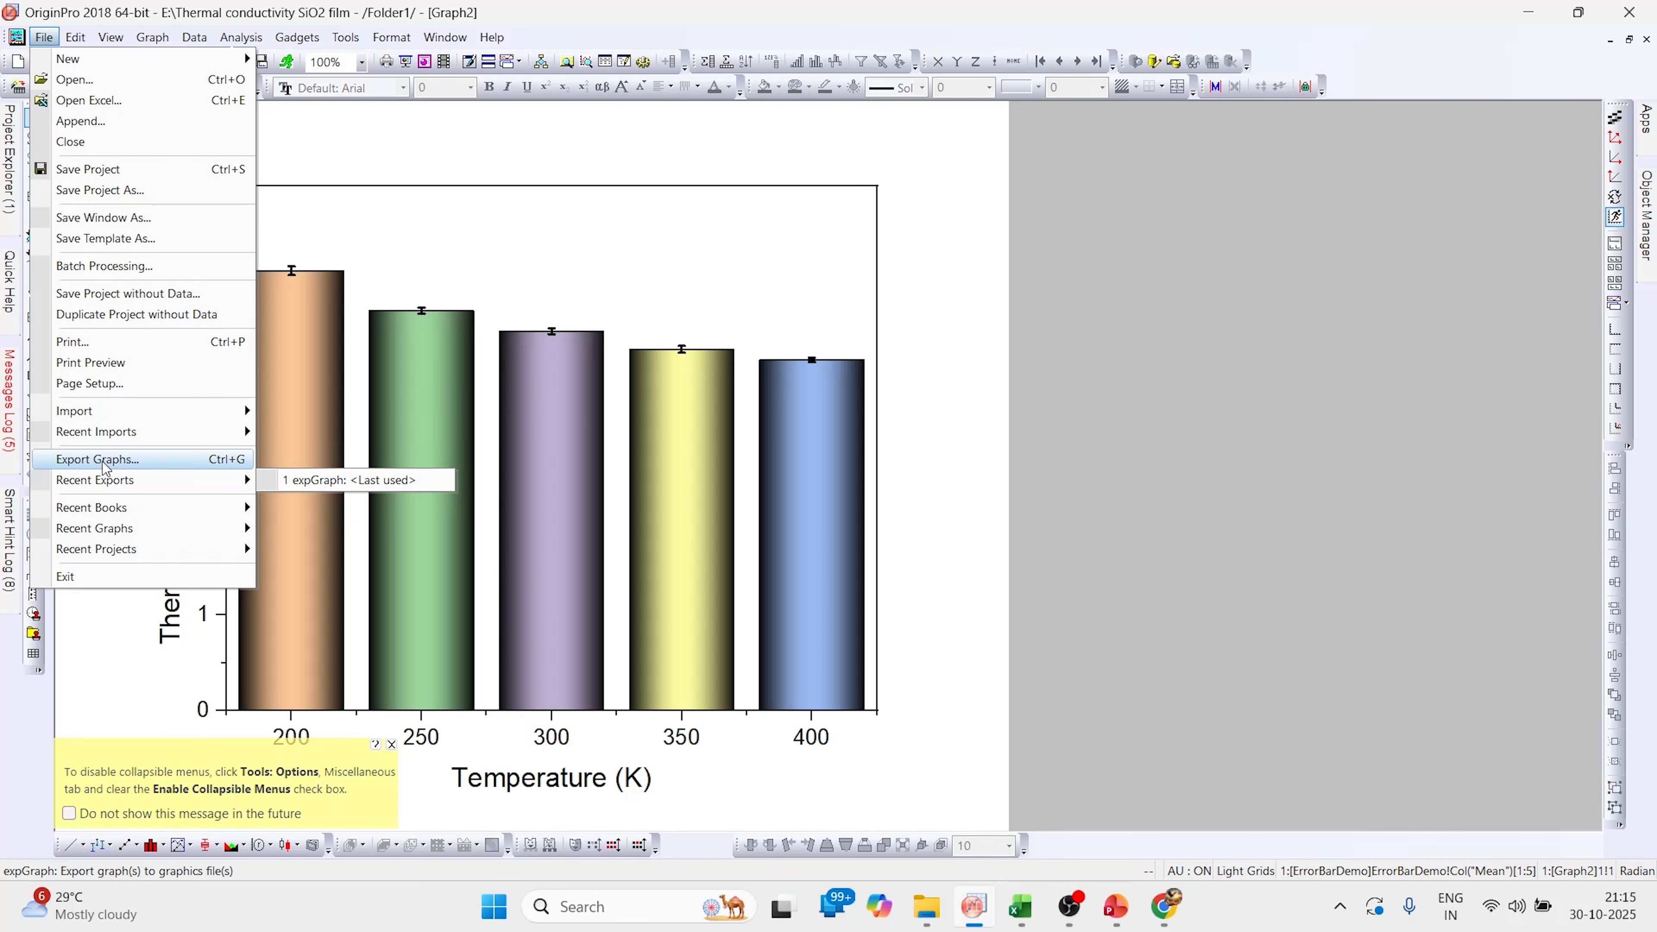
left_click(104, 462)
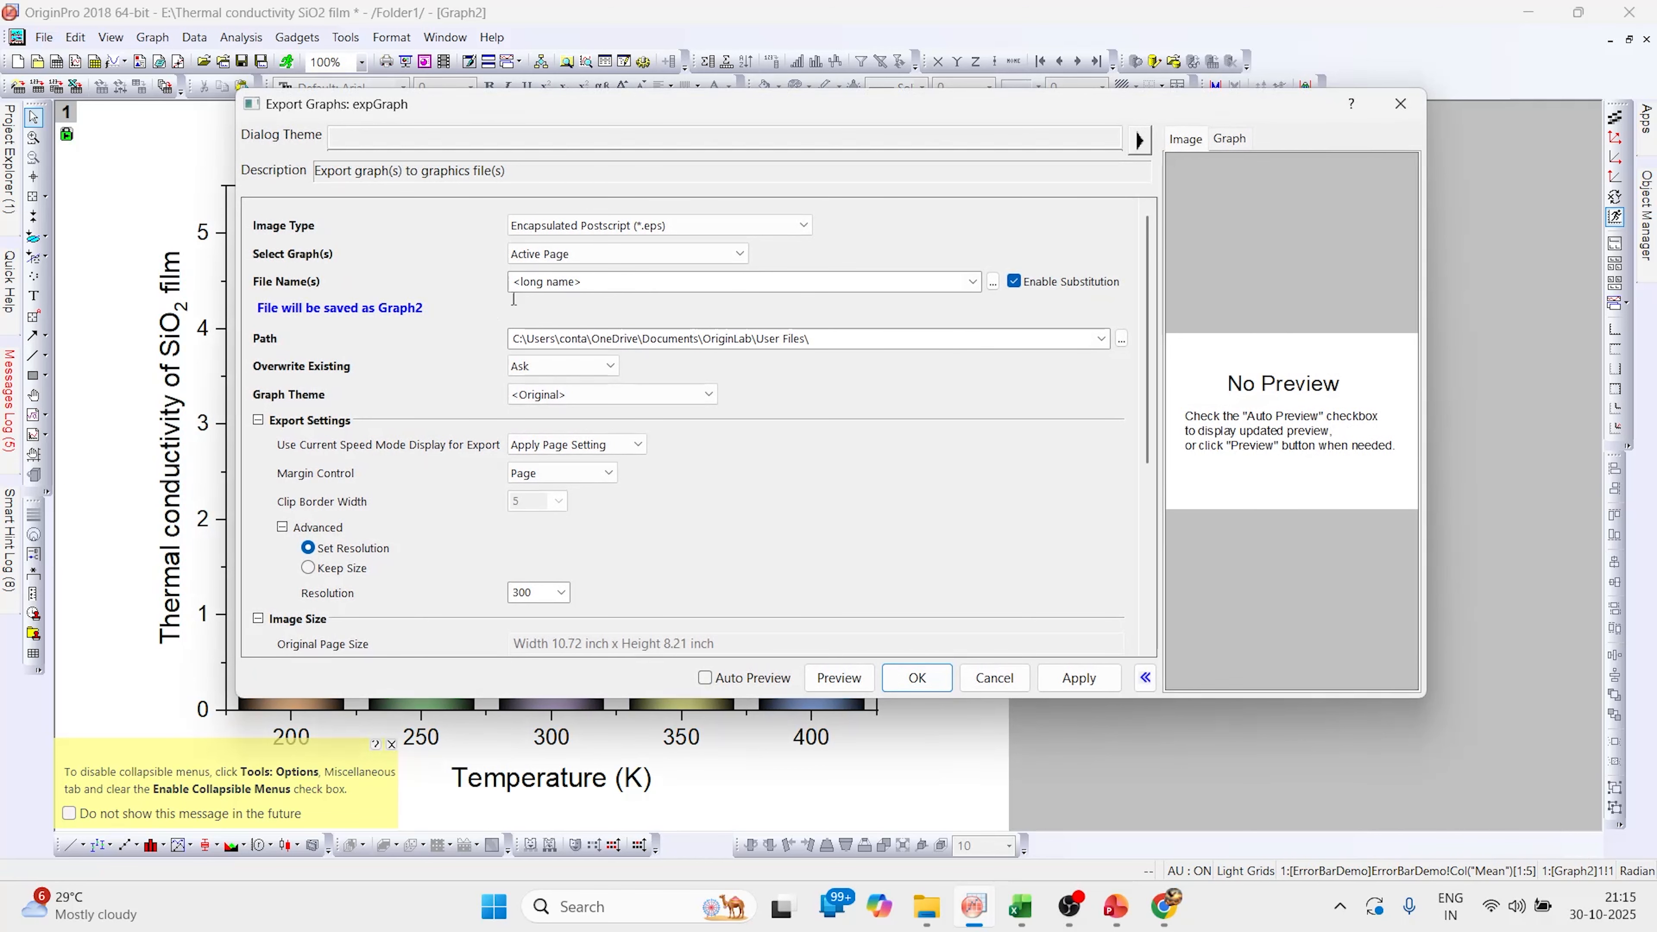
left_click(803, 229)
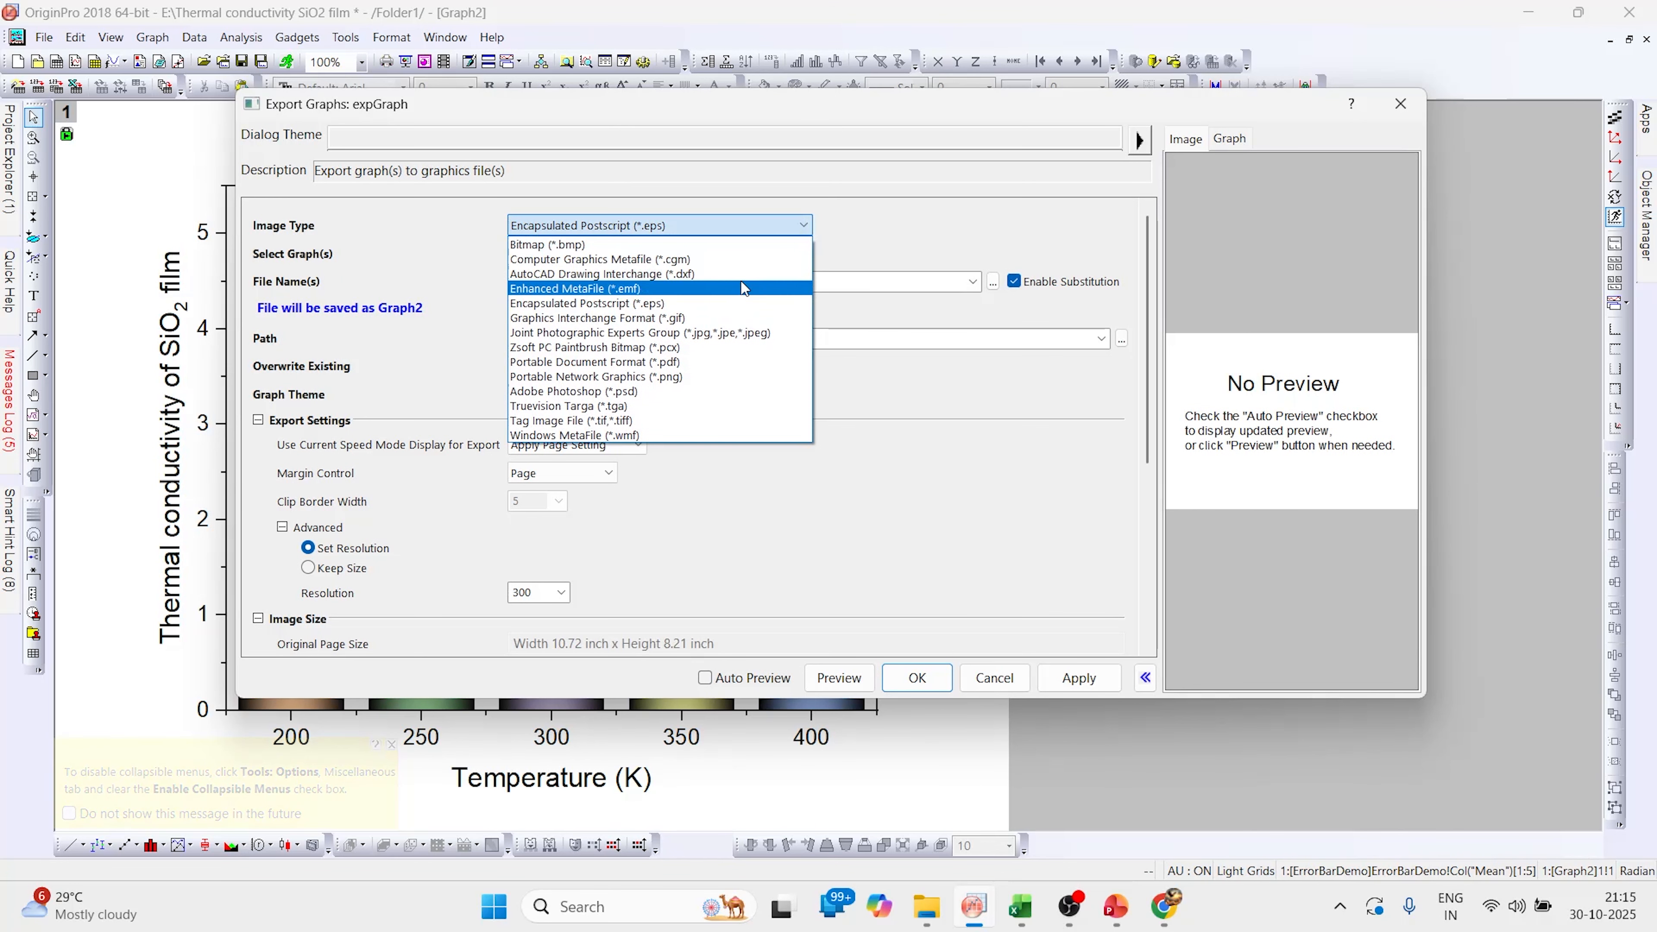
left_click(676, 377)
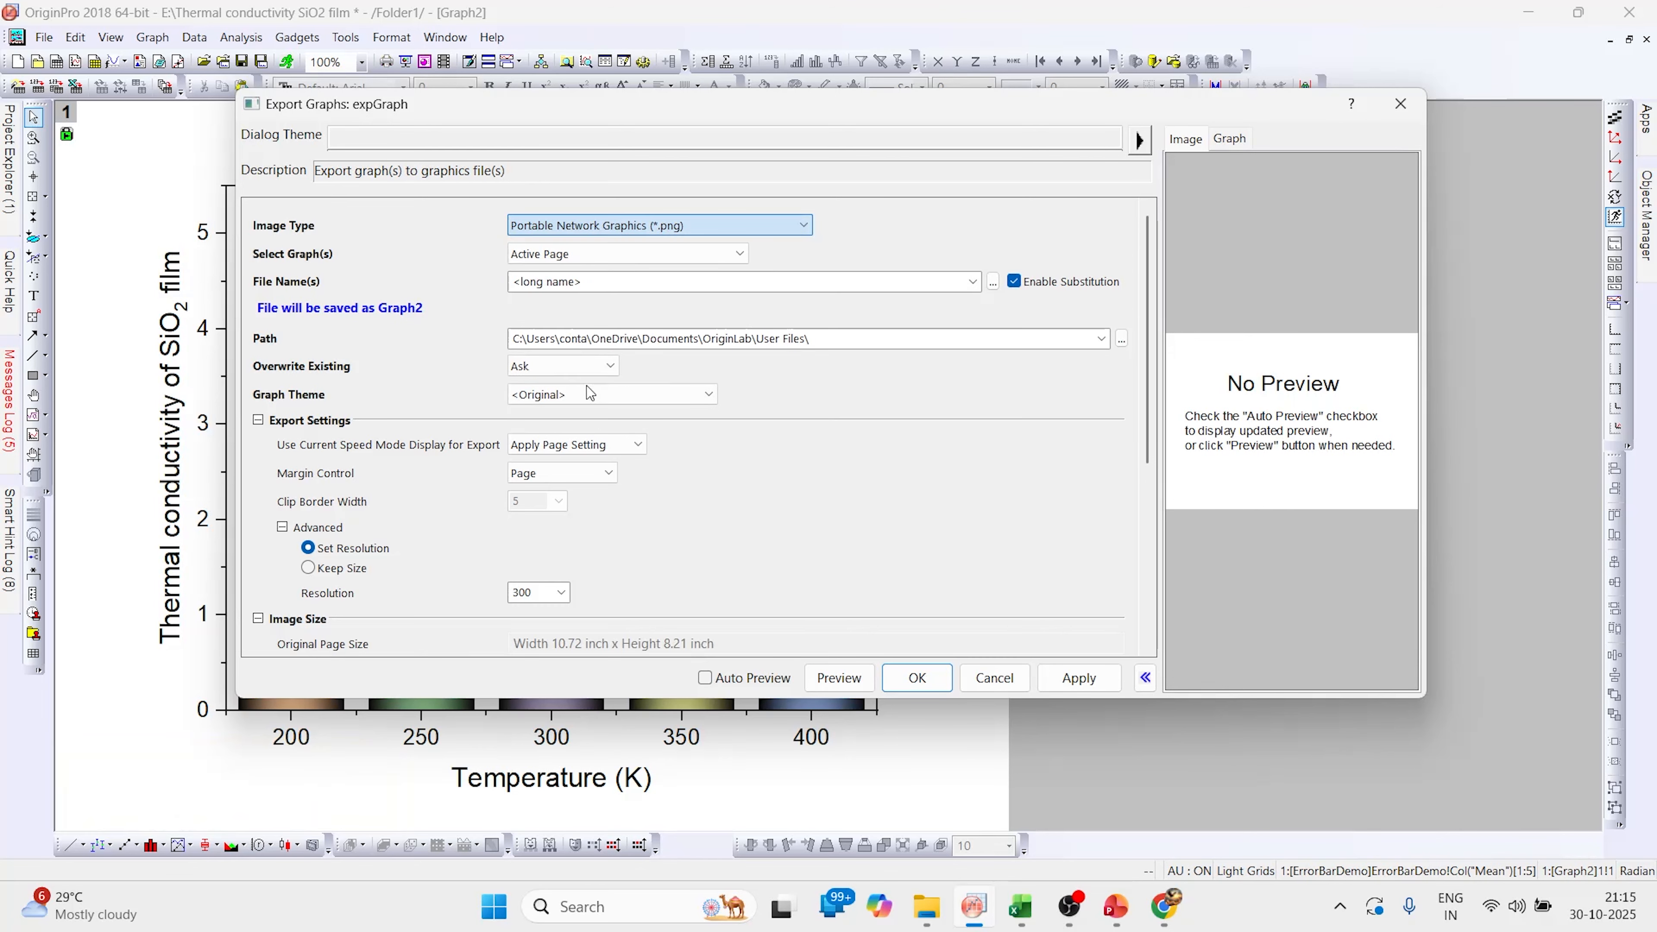
Set the export path to New Volume (E:), export the graph, and close the dialog
scroll(483, 537, "down", 3)
scroll(483, 537, "down", 2)
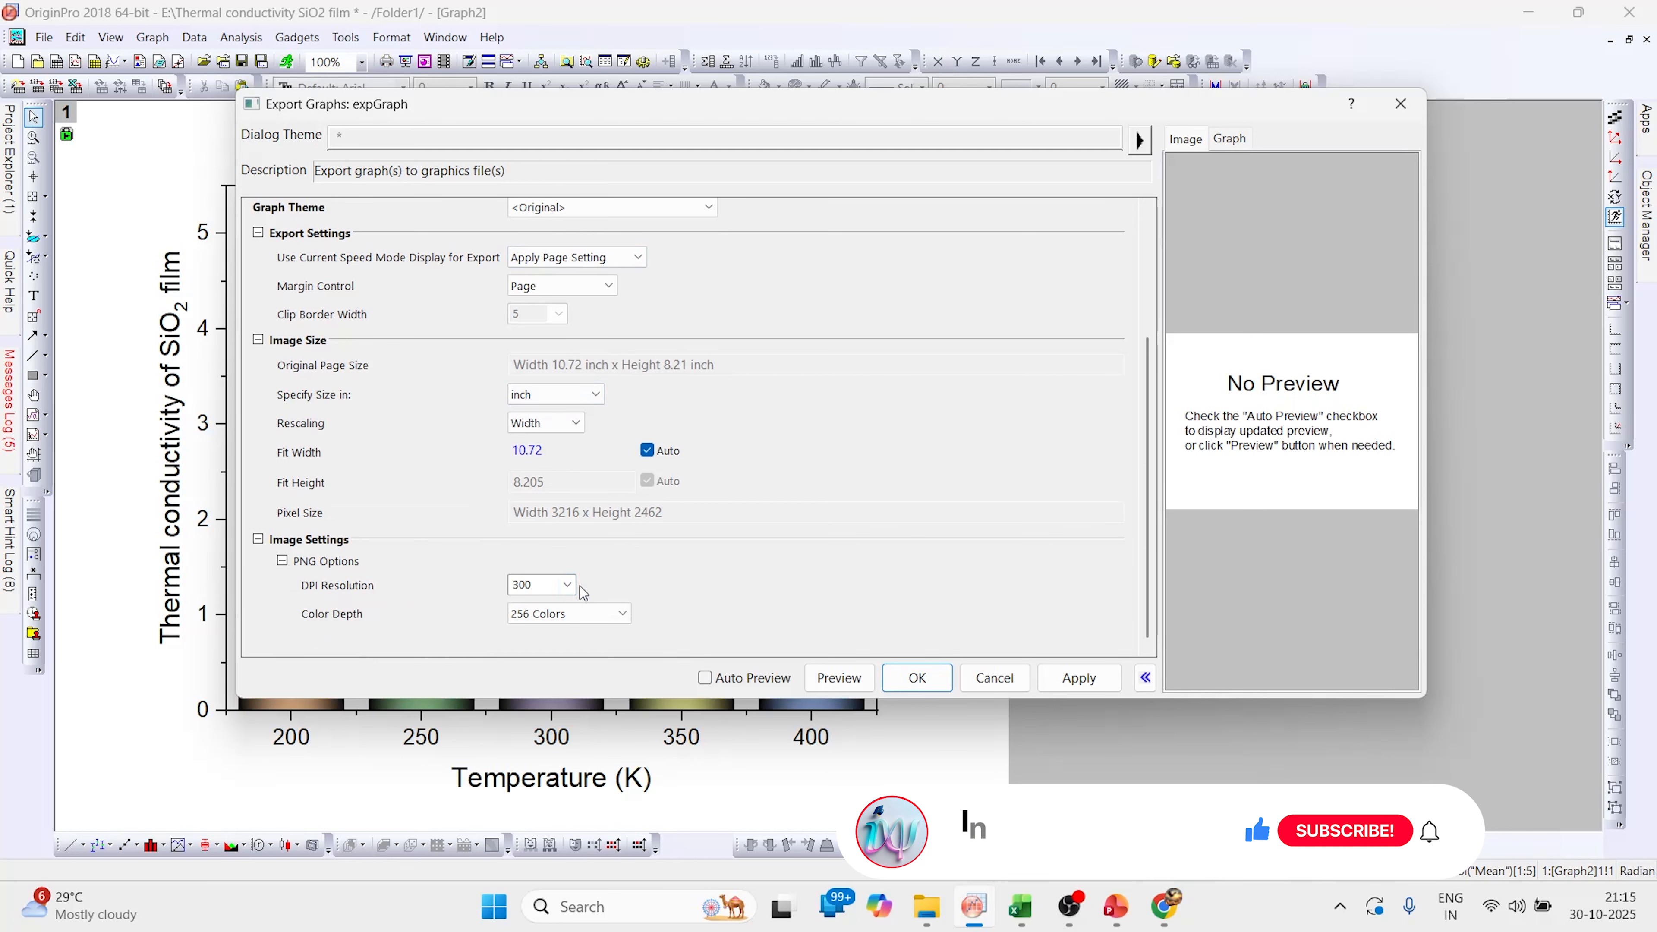
scroll(965, 417, "up", 3)
left_click(1121, 296)
scroll(802, 405, "down", 3)
left_click(785, 441)
left_click(857, 550)
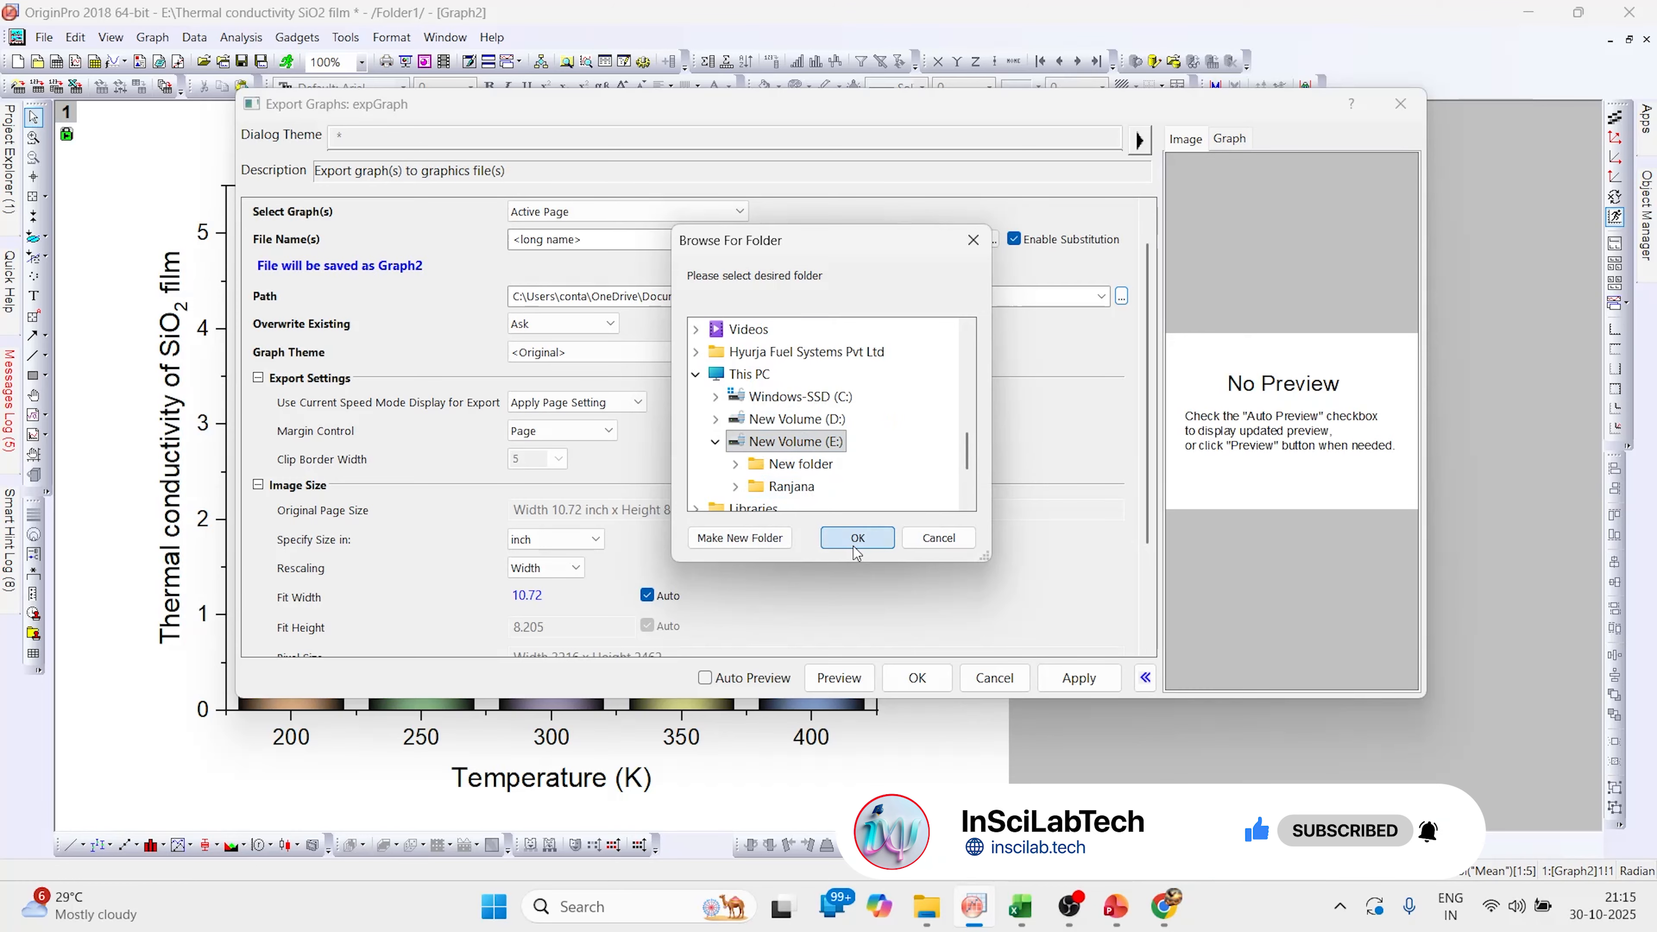
left_click(1062, 681)
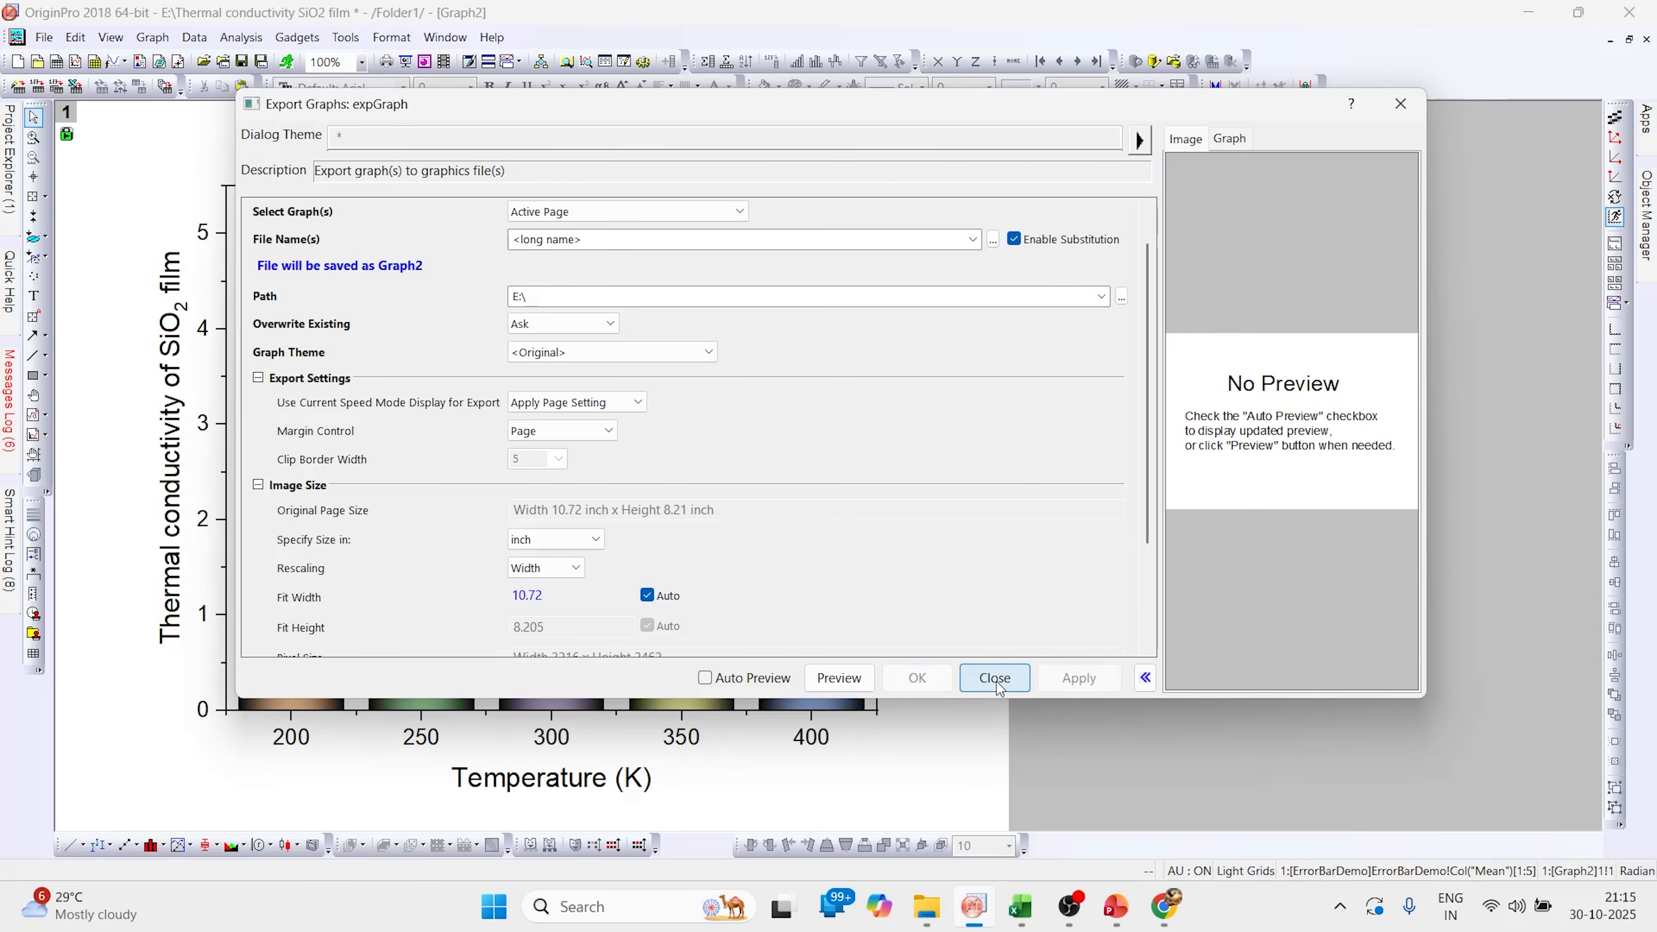
left_click(997, 681)
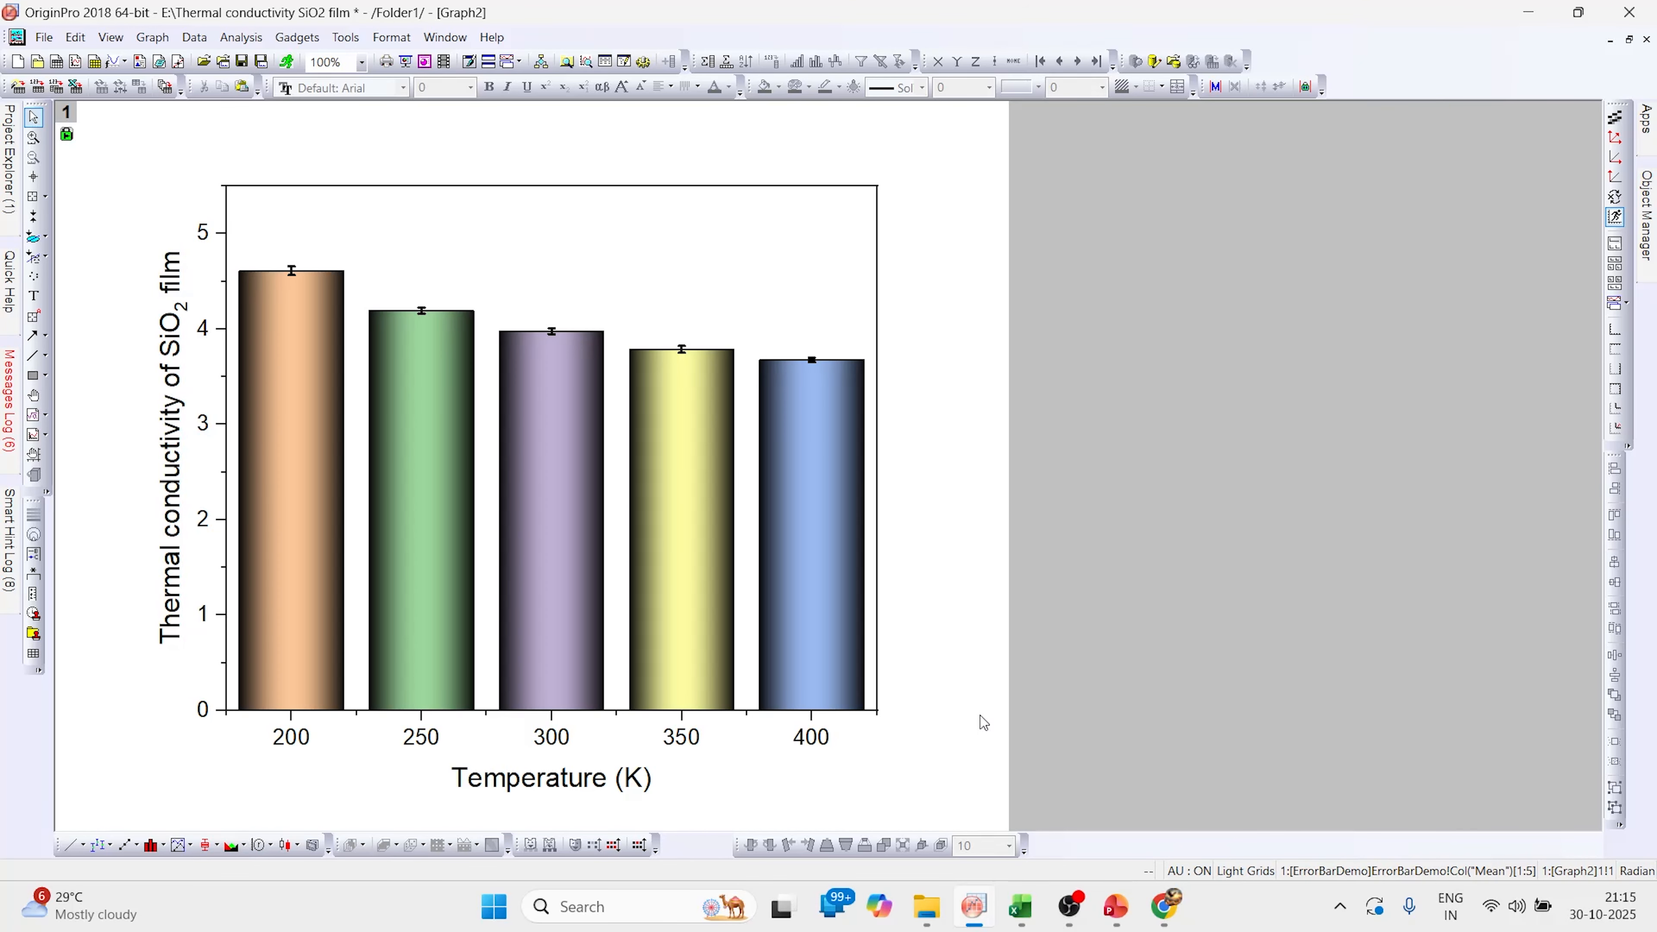
Open the exported Graph2 image from New Volume (E:) in File Explorer and view it enlarged
mouse_move(925, 917)
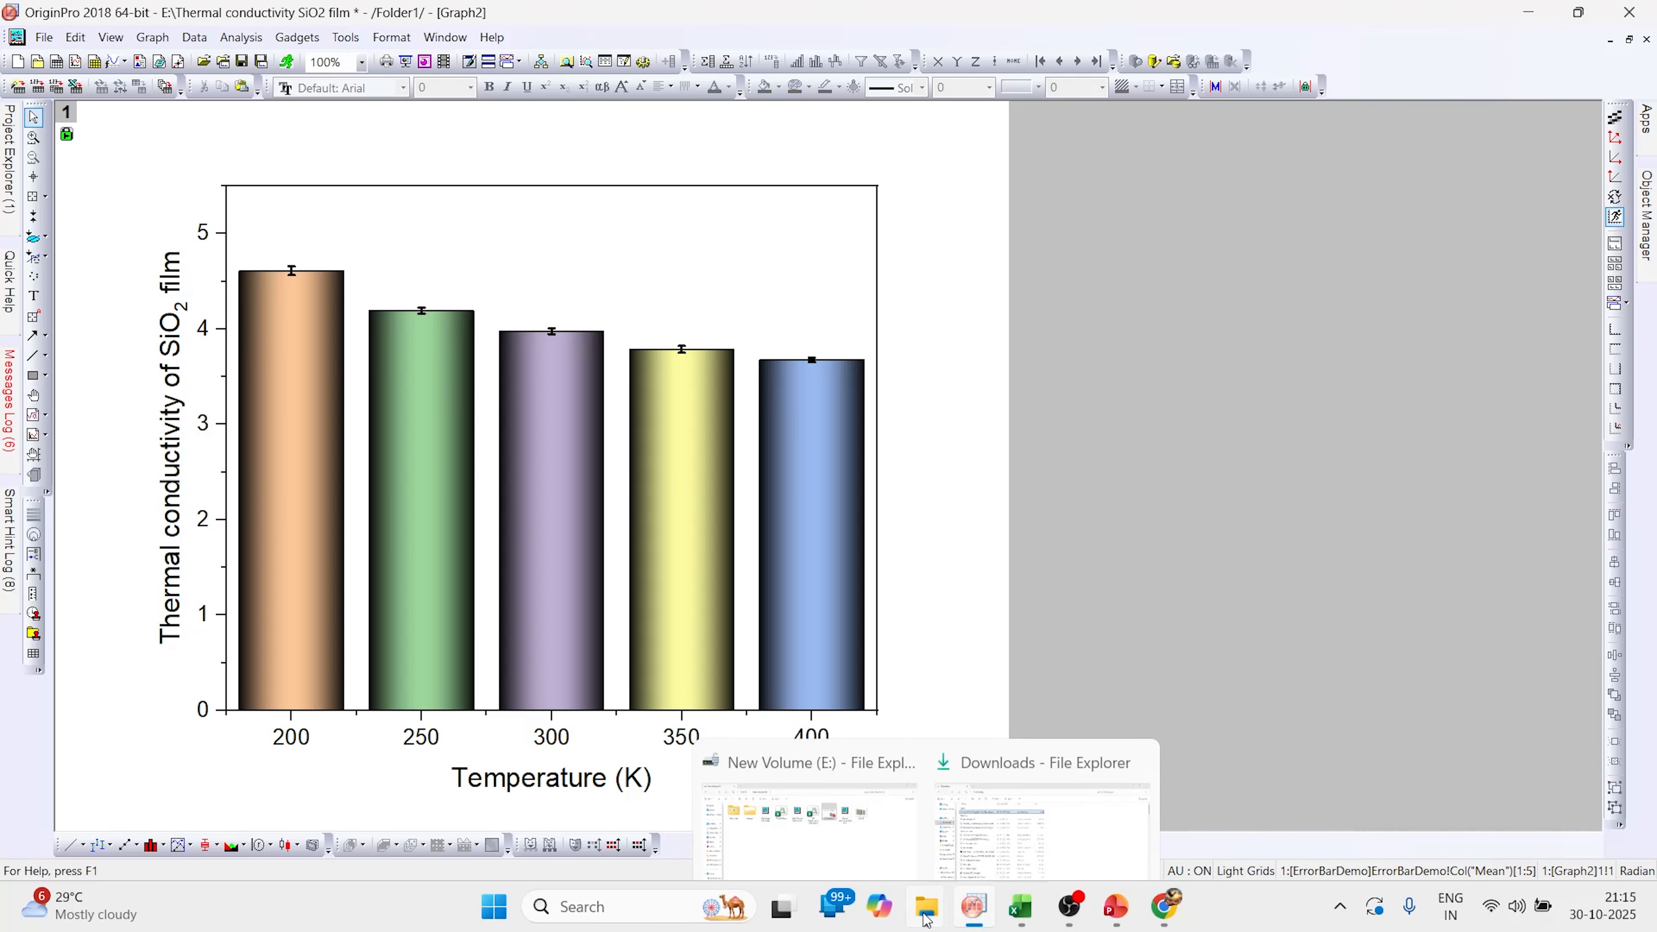
left_click(918, 840)
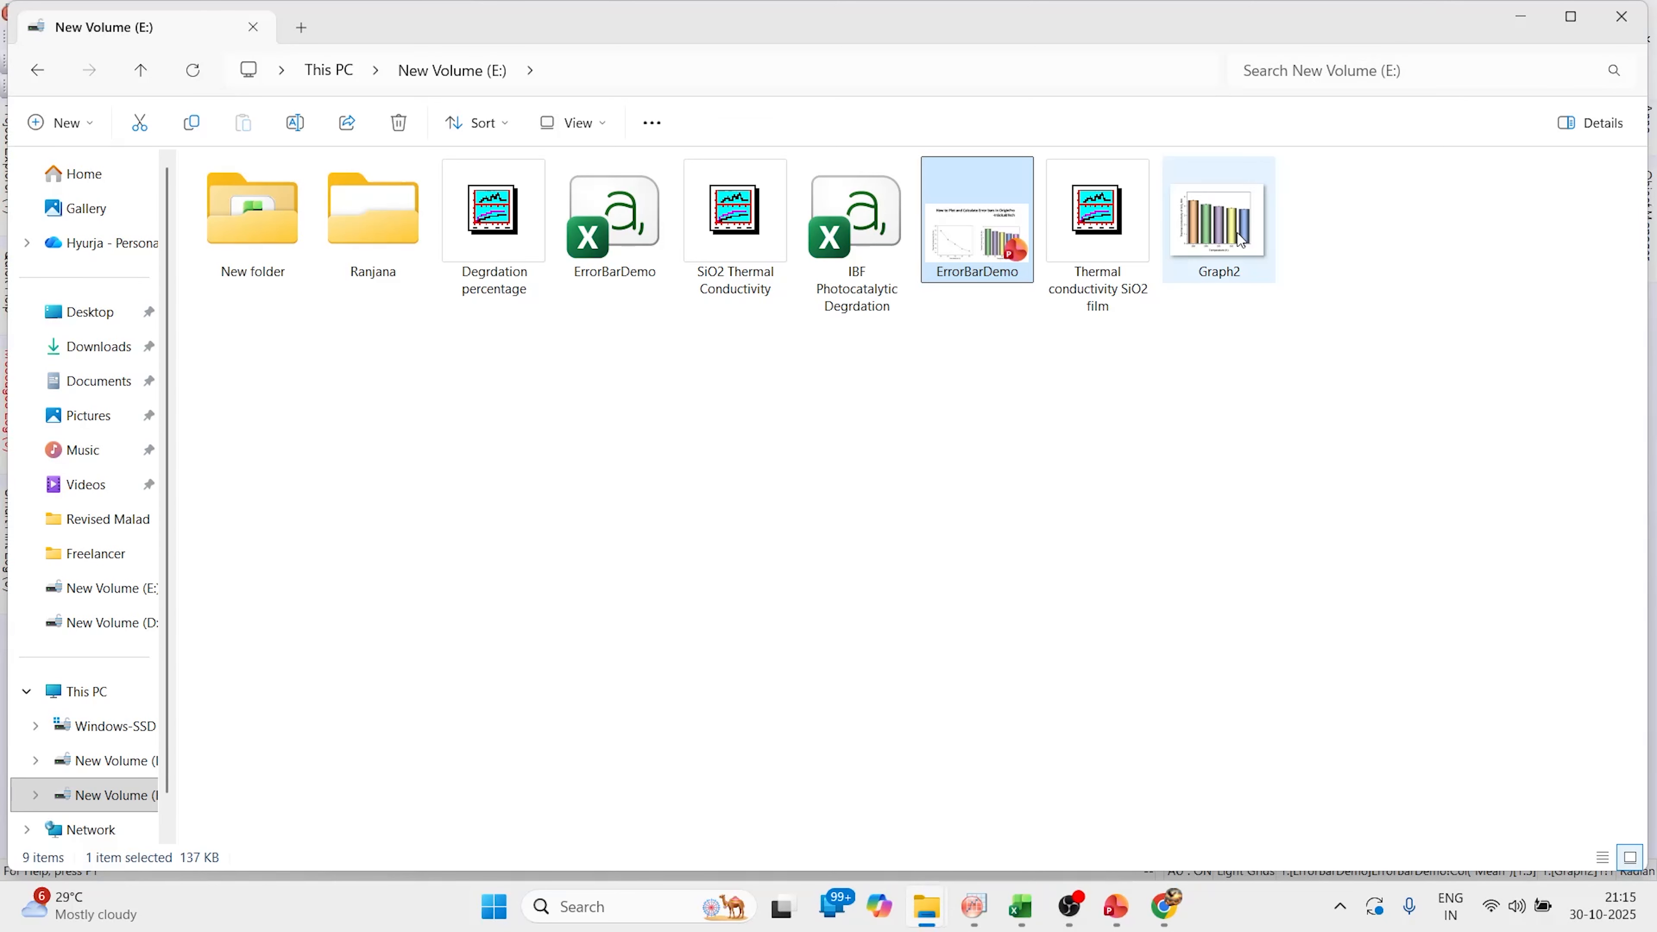
left_click(1234, 250)
double_click(1235, 250)
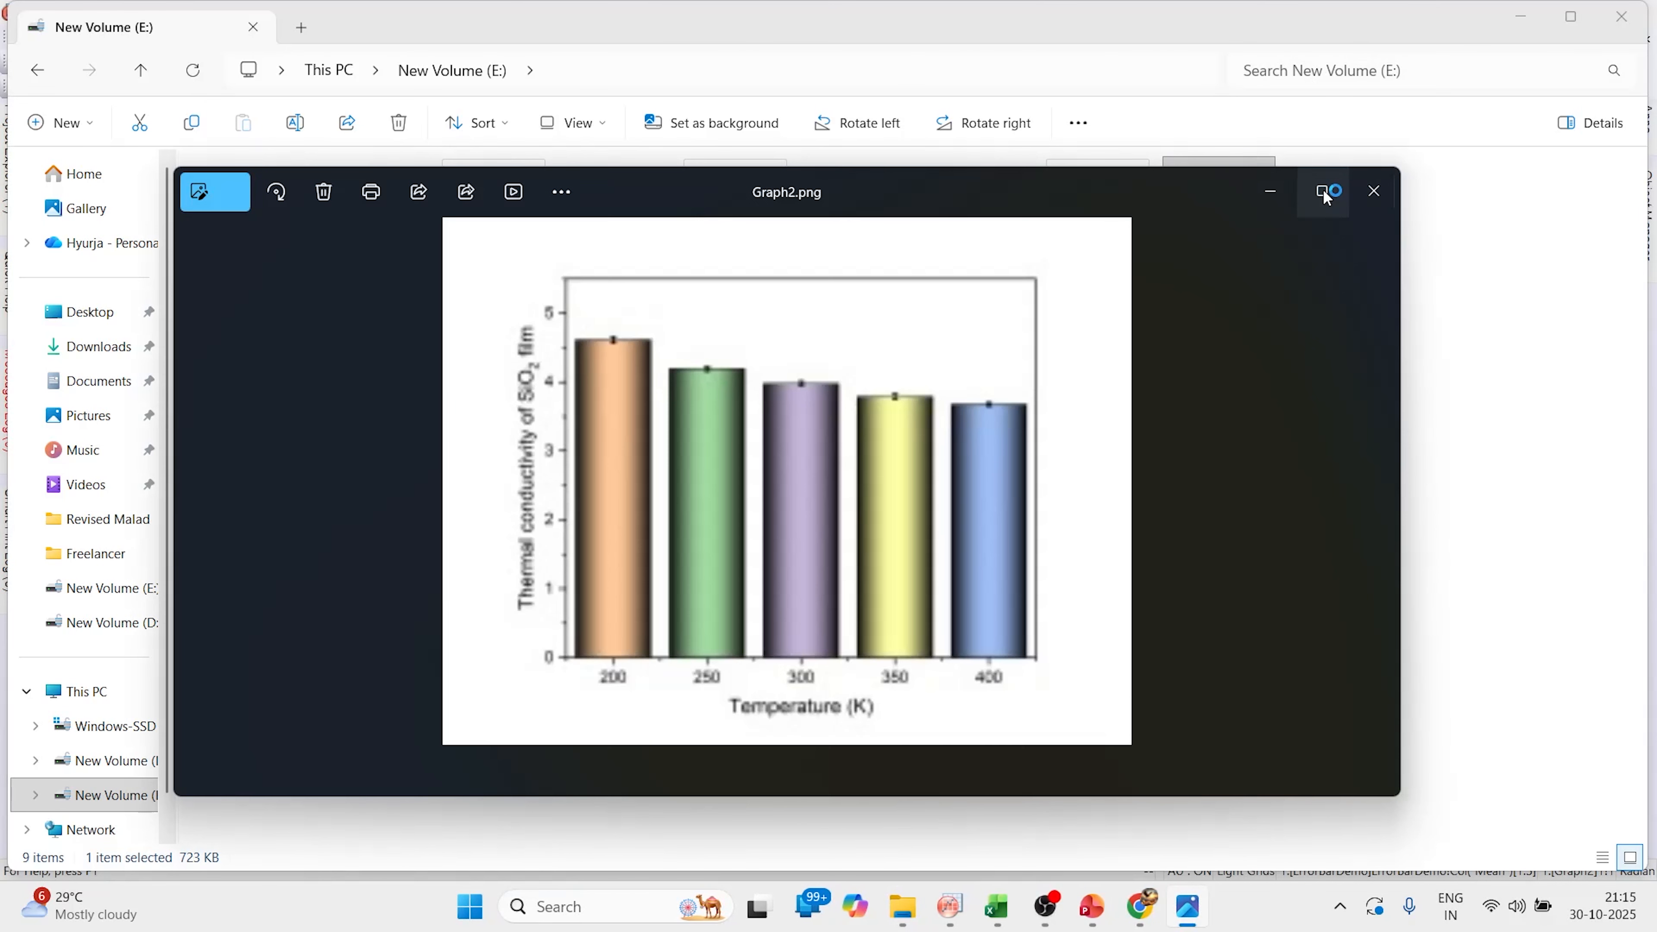
left_click(1326, 194)
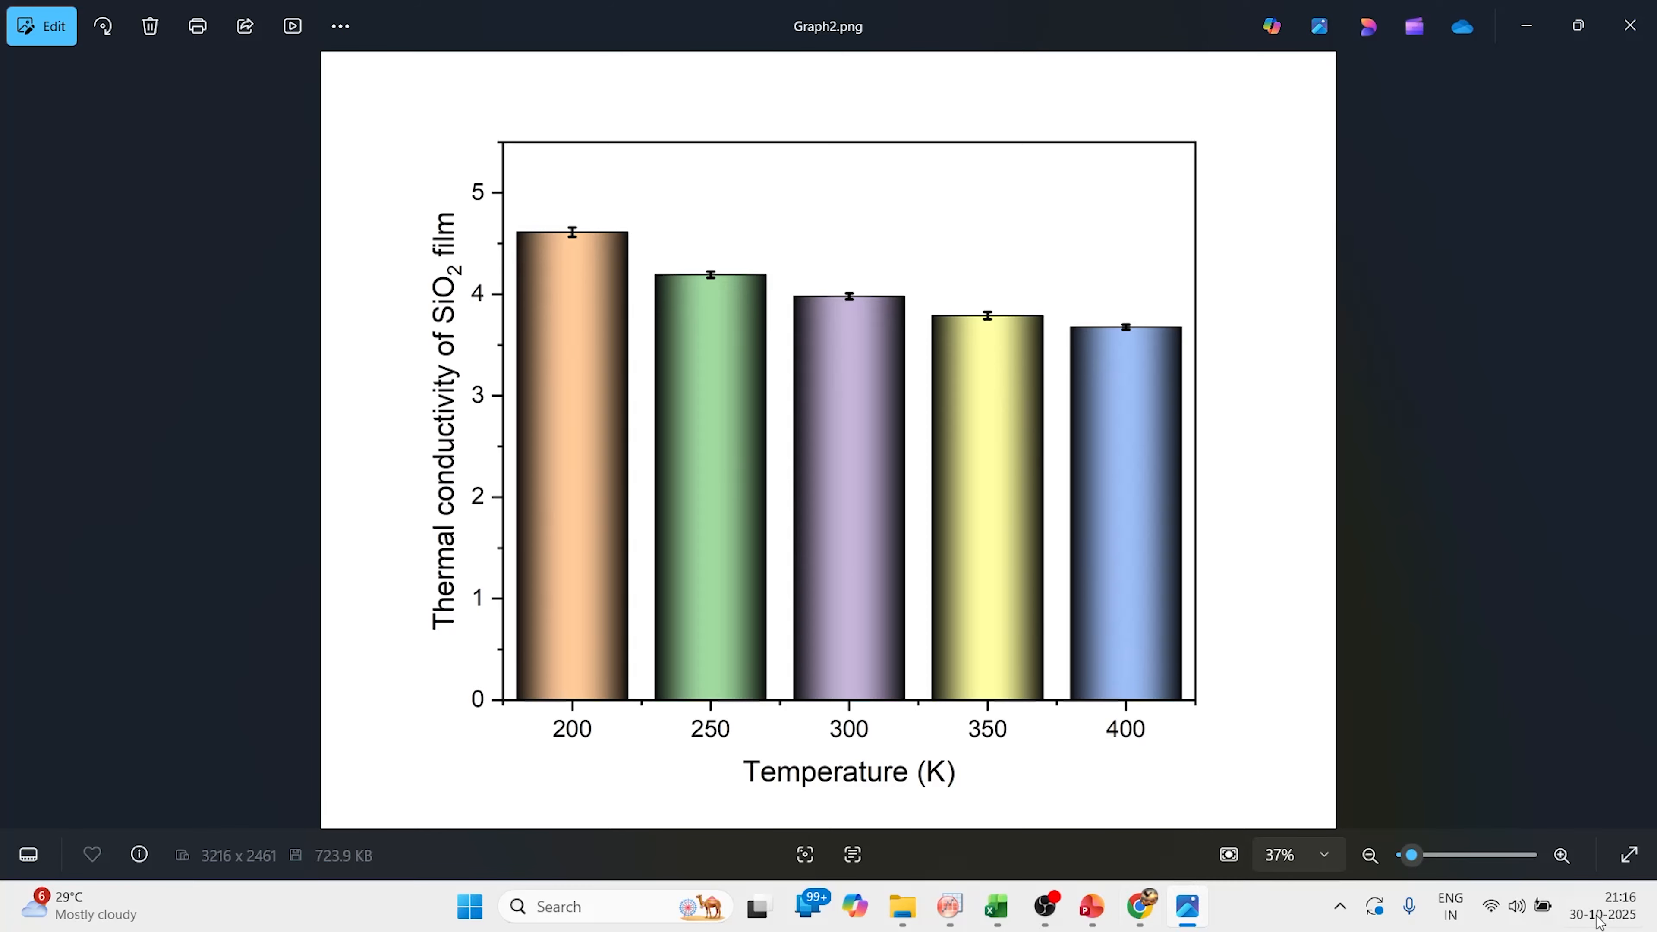
left_click(1054, 922)
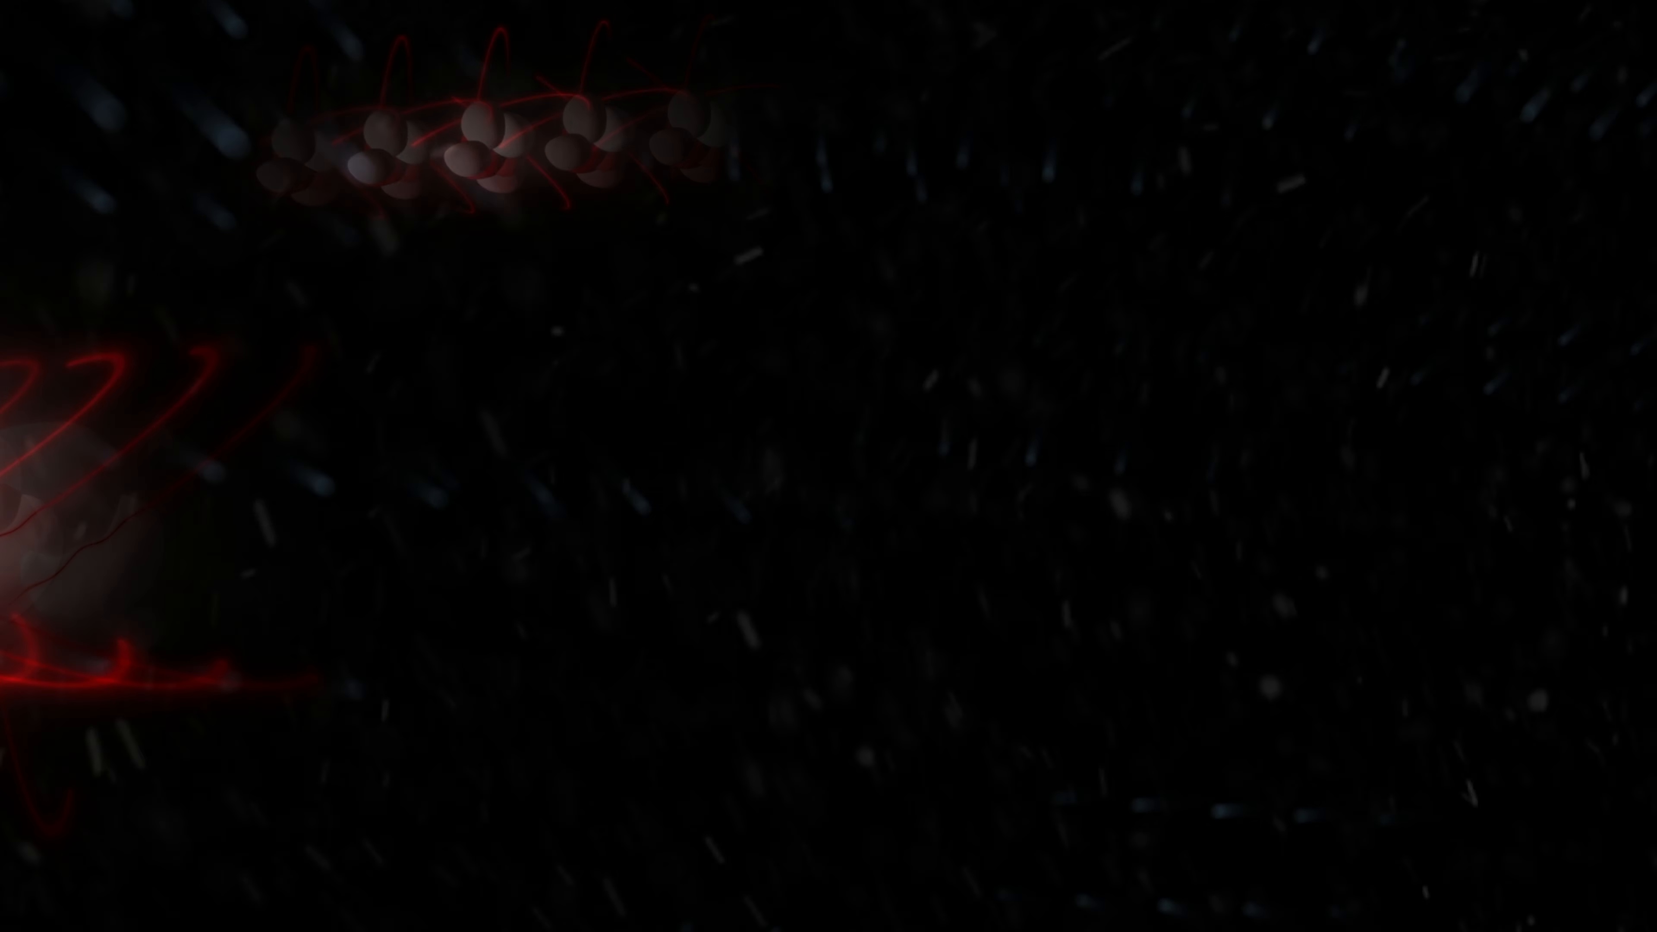